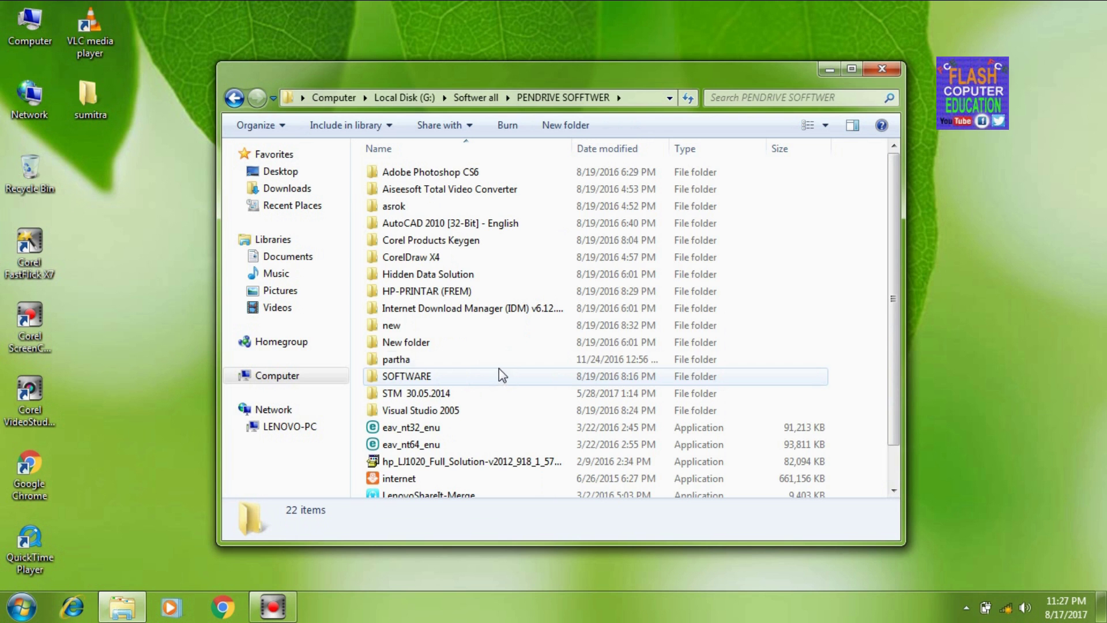
Step: Open partha › STM 30.05.2014 and run its setup program
{"action": "double_click", "coordinate": [465, 361]}
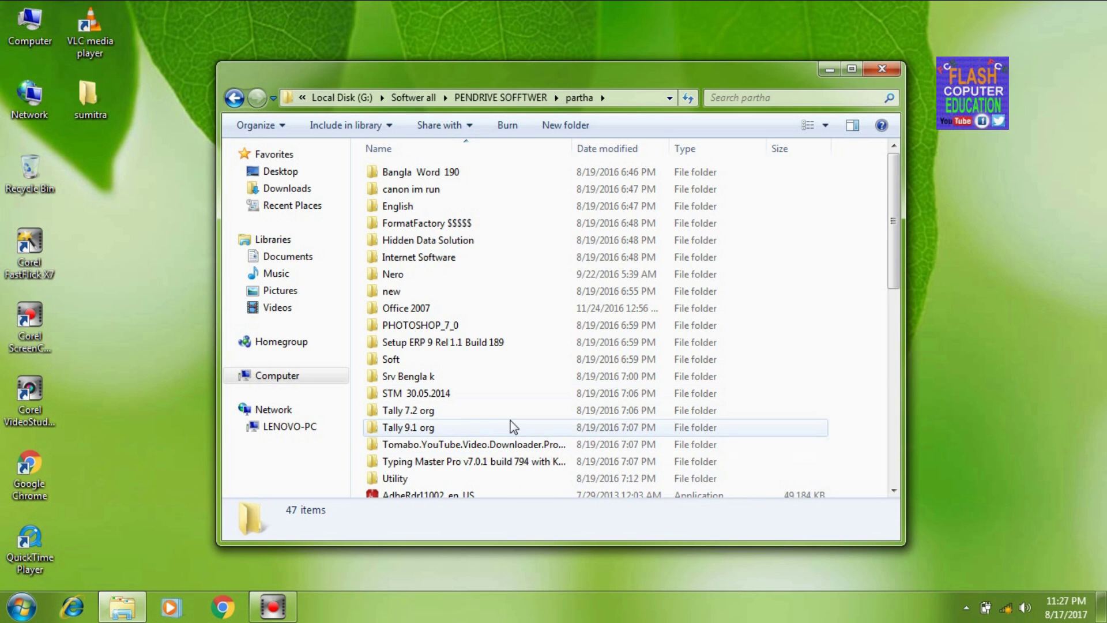
{"action": "double_click", "coordinate": [500, 402]}
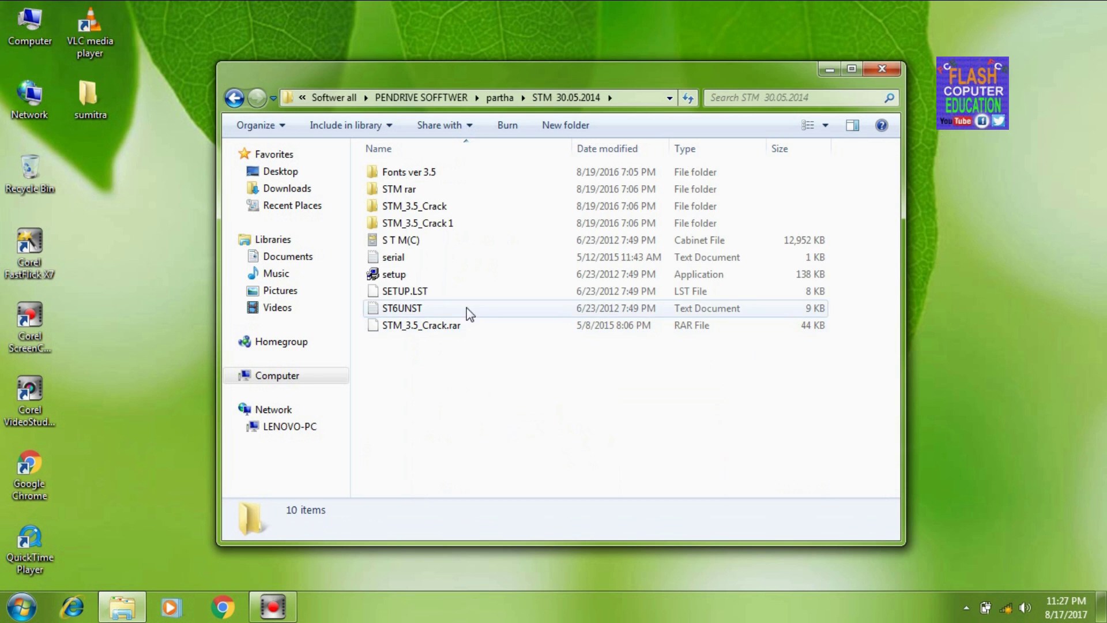
{"action": "double_click", "coordinate": [455, 275]}
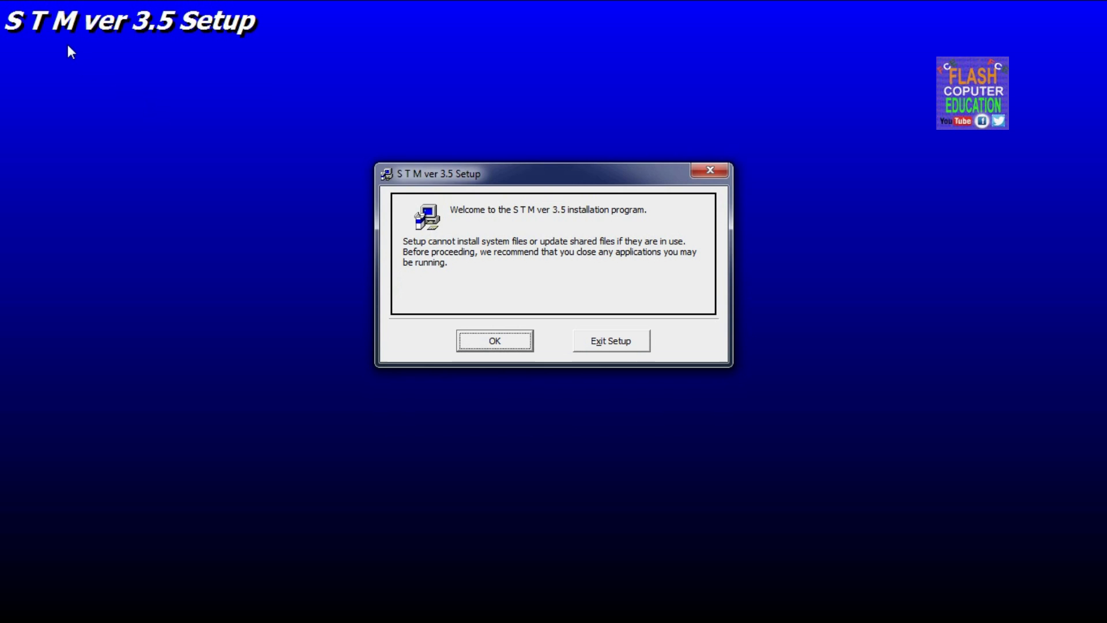
Step: Install STM ver 3.5 to the default folder and program group, keeping the newer MSCOMCTL.OCX
{"action": "left_click", "coordinate": [509, 342]}
{"action": "left_click", "coordinate": [412, 245]}
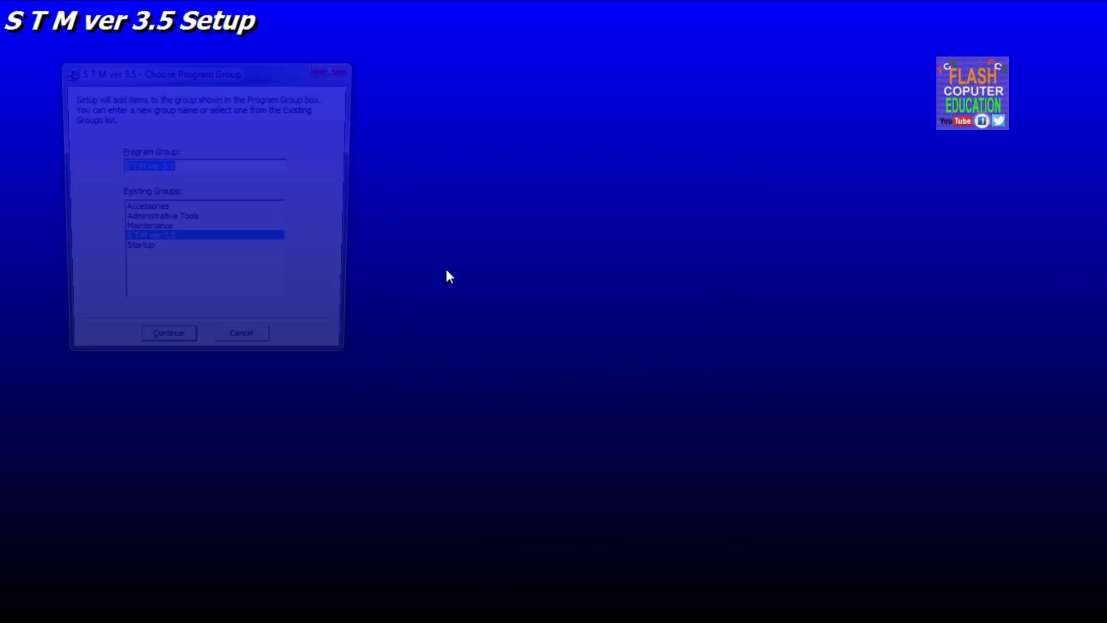
{"action": "left_click", "coordinate": [157, 350]}
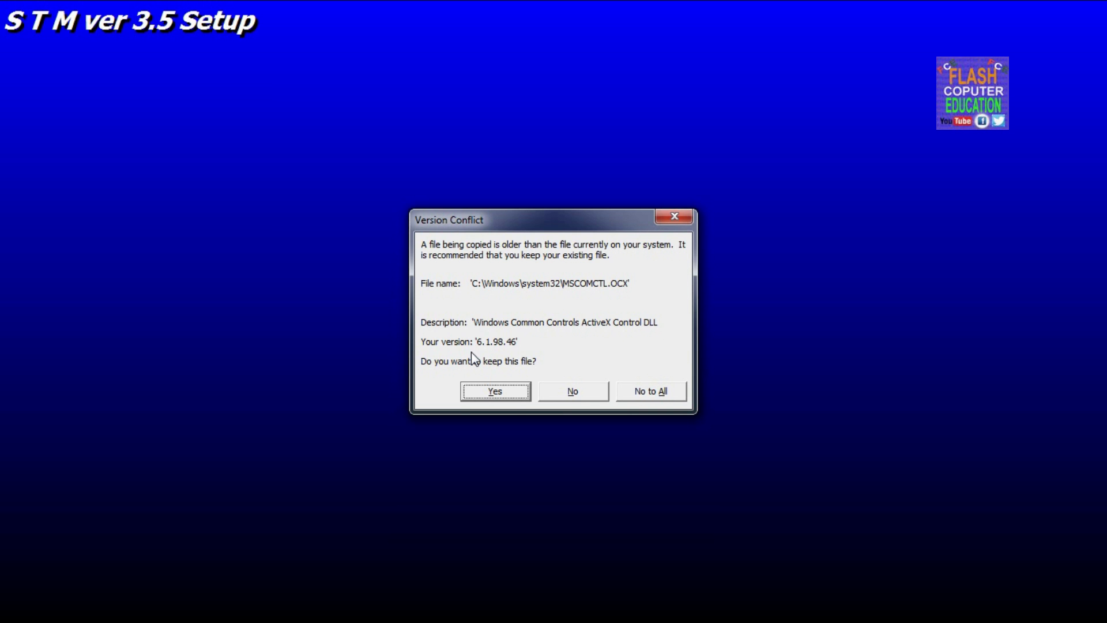
{"action": "left_click", "coordinate": [511, 391]}
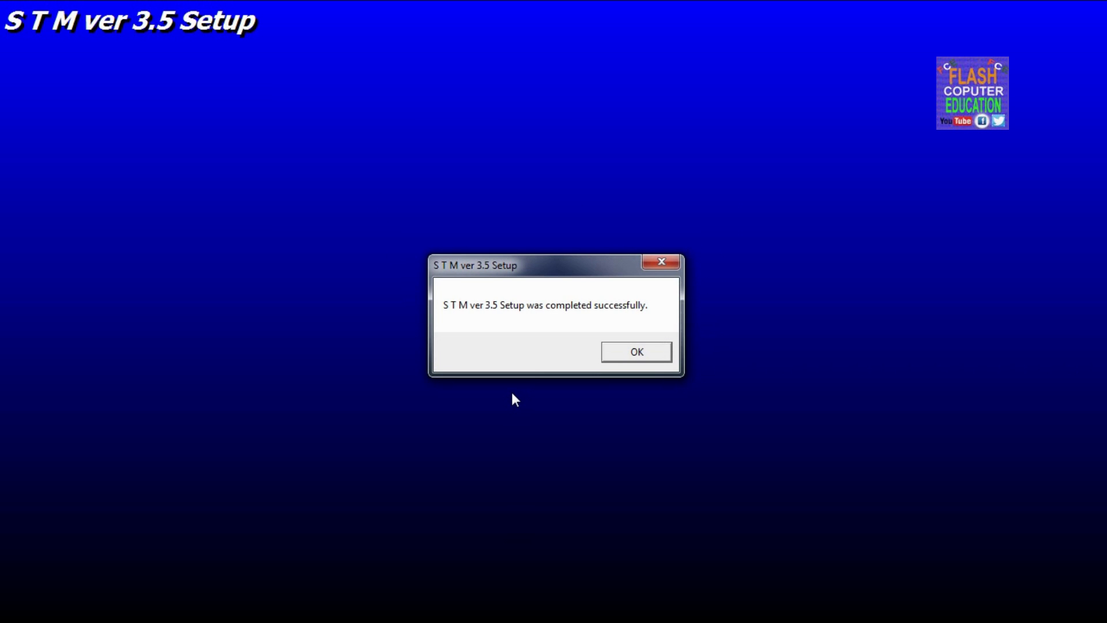
{"action": "left_click", "coordinate": [631, 353]}
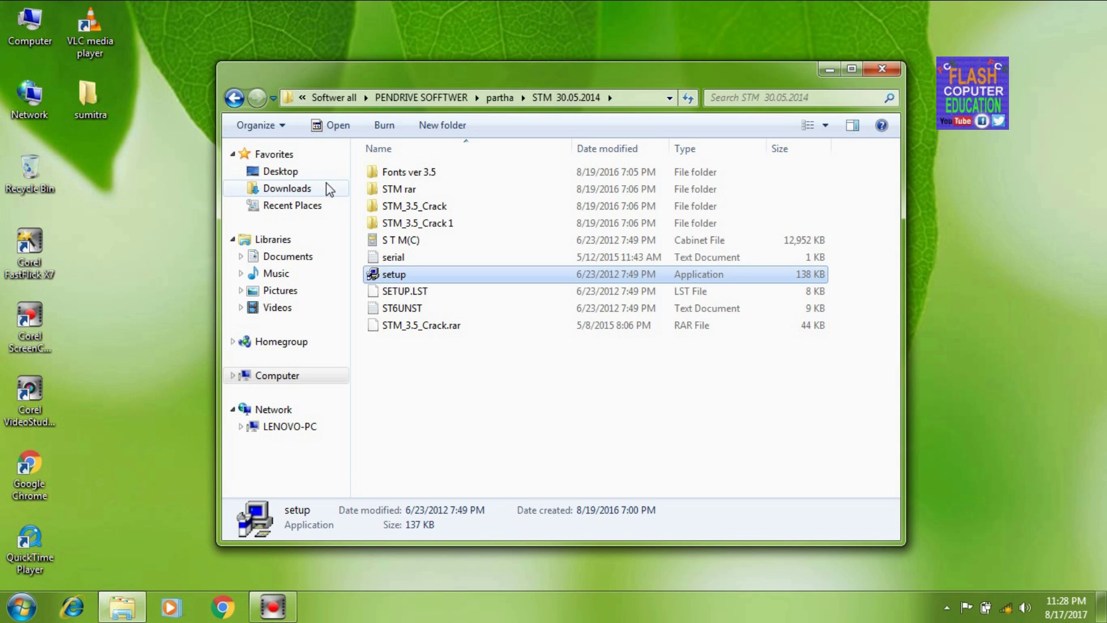
Step: Copy Register from STM_3.5_Crack and open the STM shortcut's file location
{"action": "double_click", "coordinate": [425, 208]}
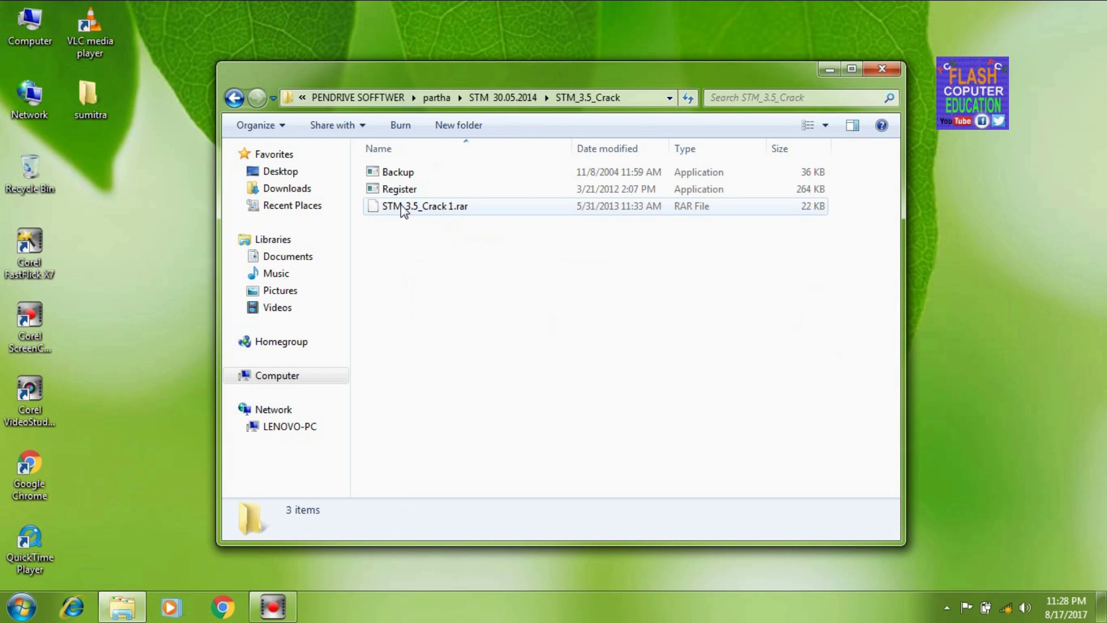
{"action": "right_click", "coordinate": [388, 194]}
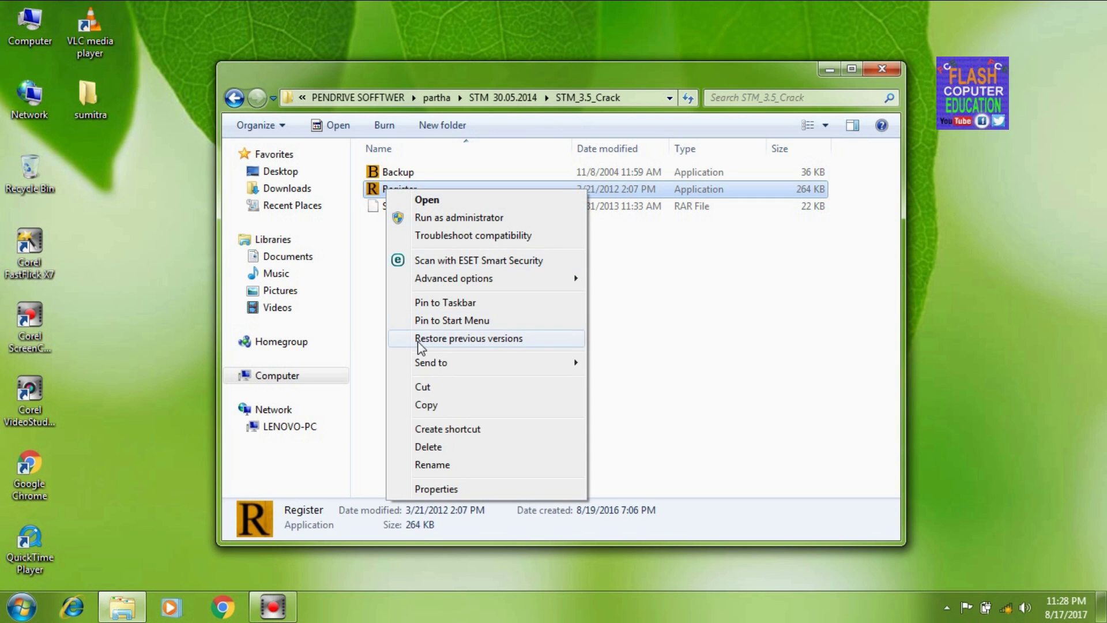
{"action": "left_click", "coordinate": [426, 404]}
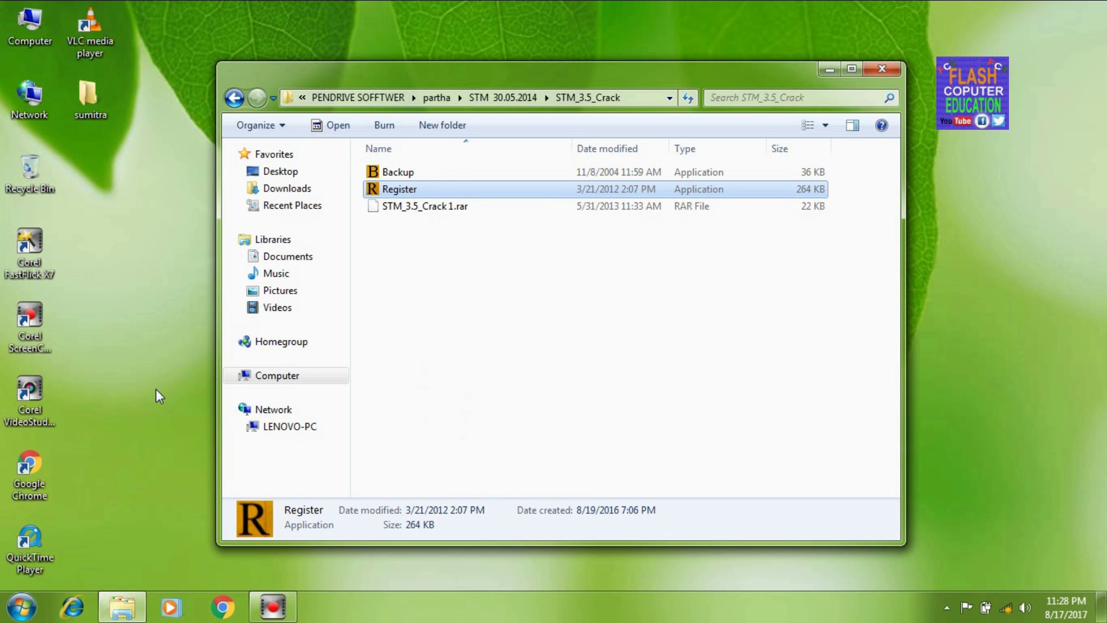
{"action": "left_click", "coordinate": [36, 606]}
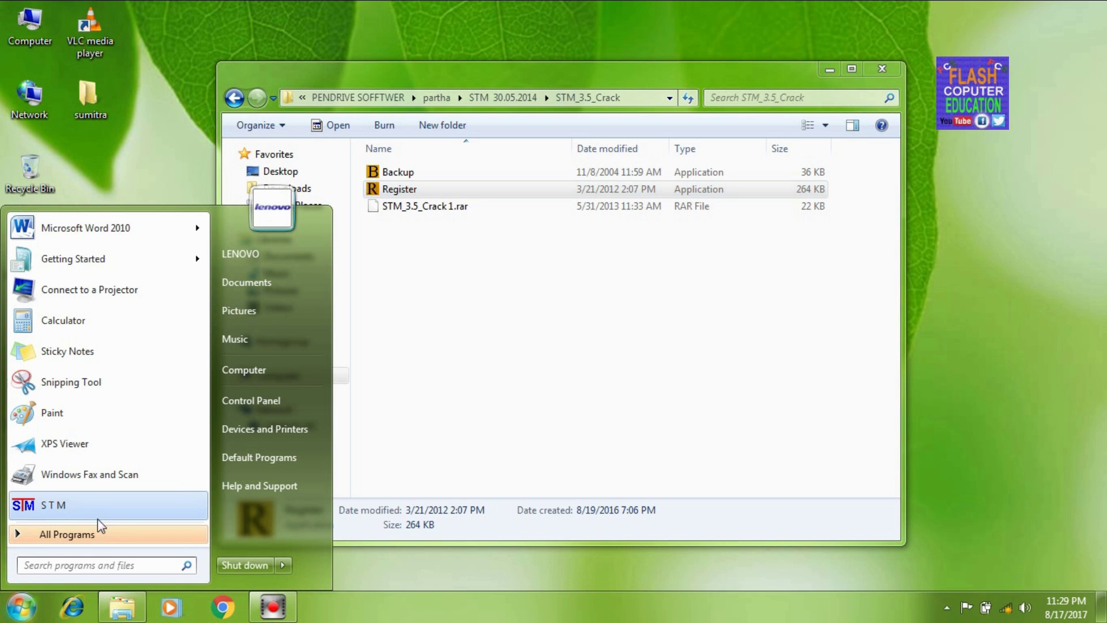
{"action": "right_click", "coordinate": [107, 502]}
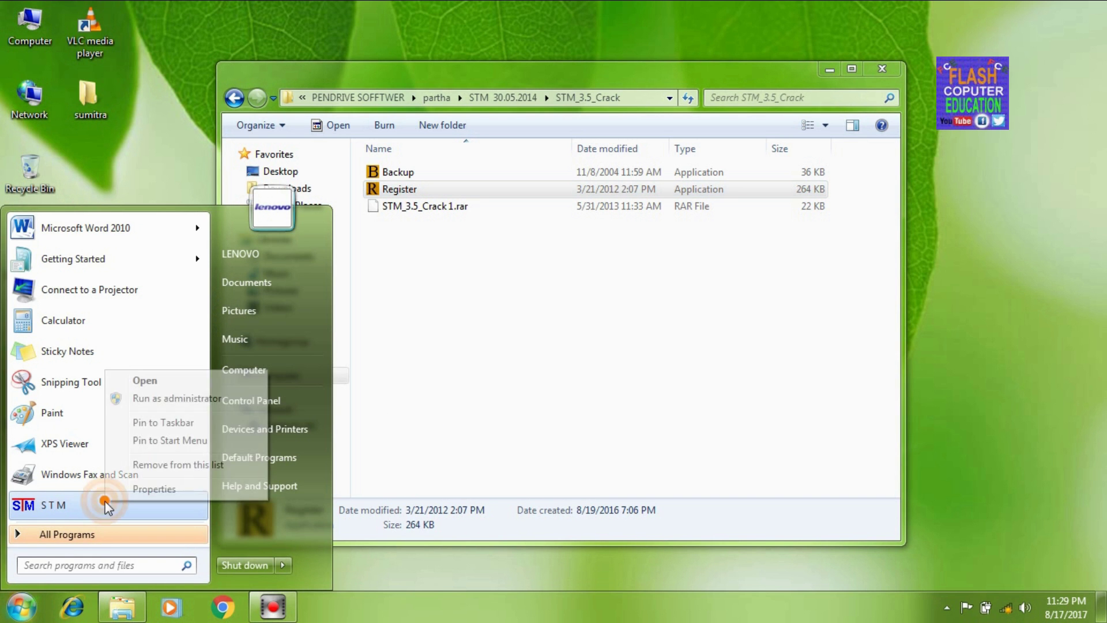
{"action": "left_click", "coordinate": [154, 489]}
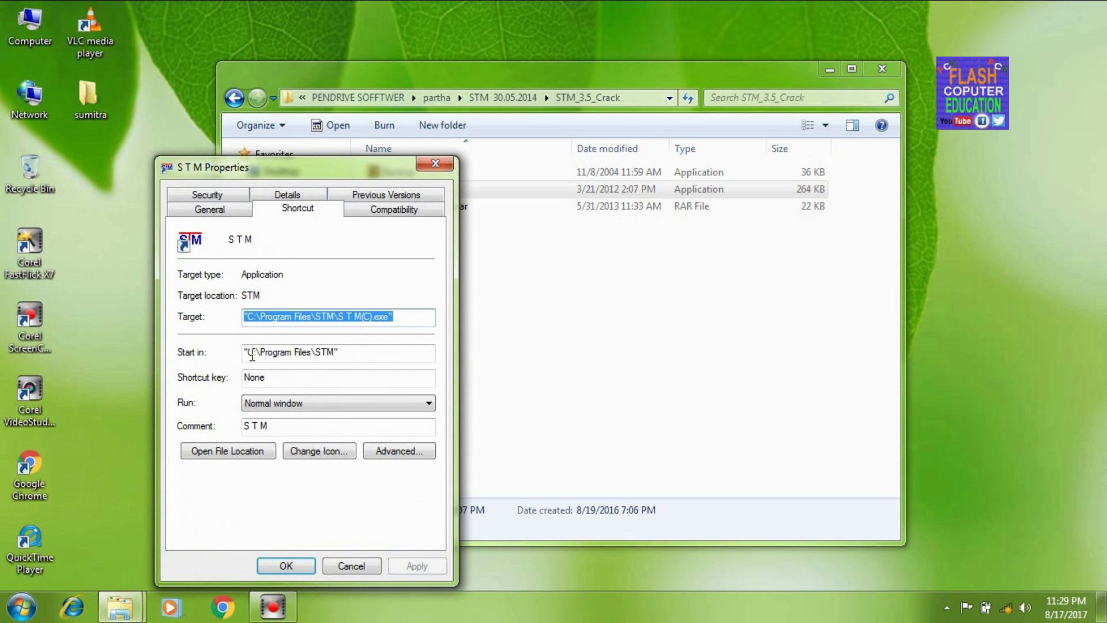
{"action": "left_click", "coordinate": [226, 452]}
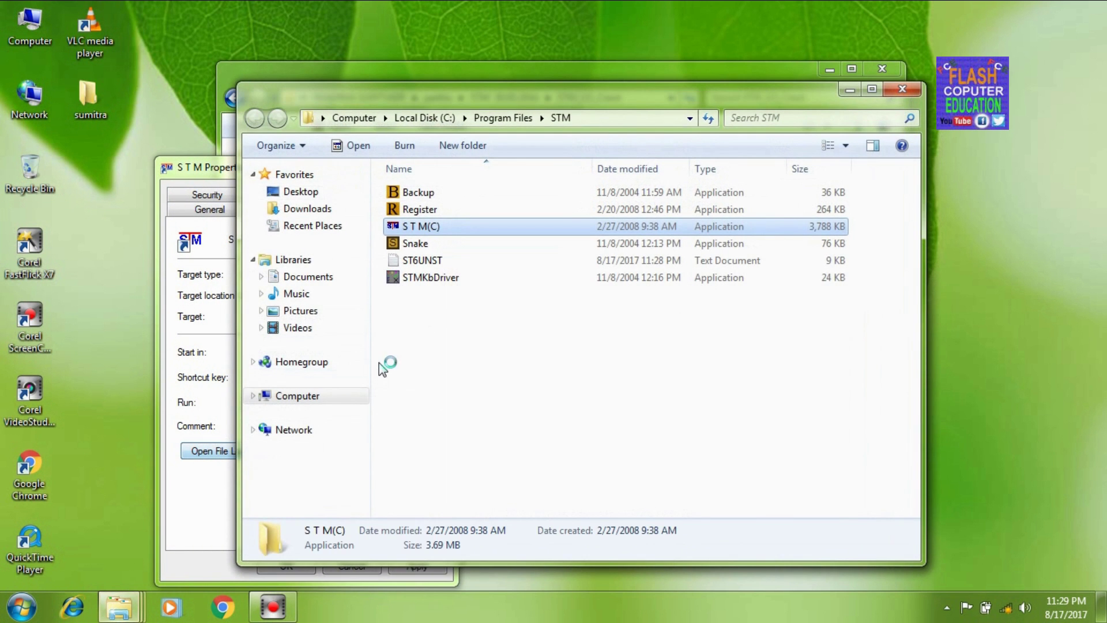
Step: Paste Register into C:\Program Files\STM, replacing the old copy, and close the shortcut properties
{"action": "left_click", "coordinate": [513, 292]}
{"action": "right_click", "coordinate": [512, 289]}
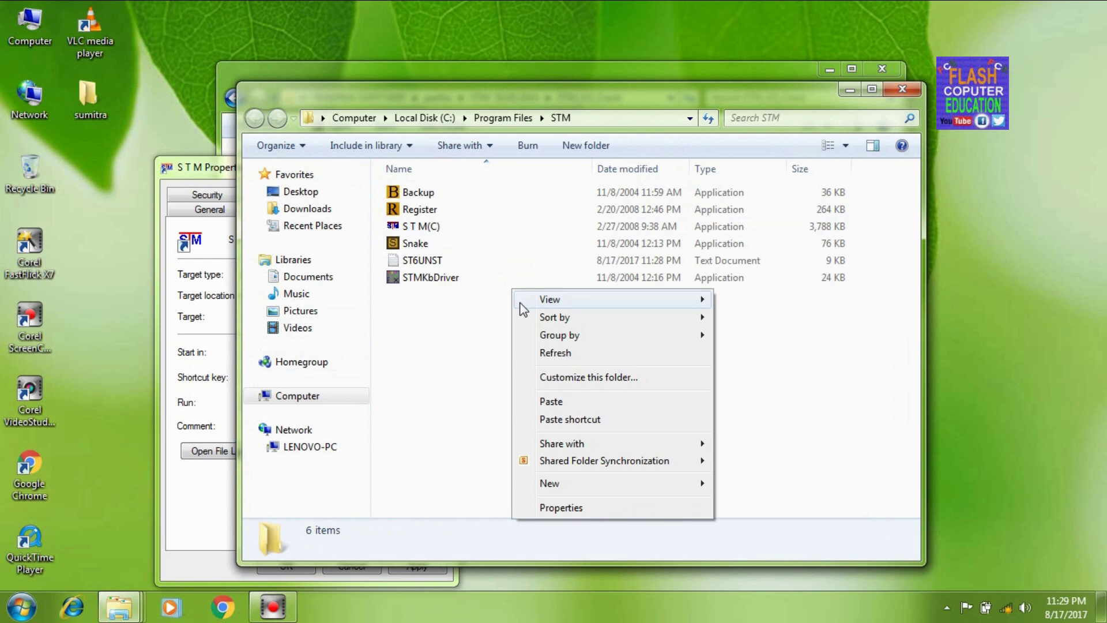
{"action": "left_click", "coordinate": [571, 402]}
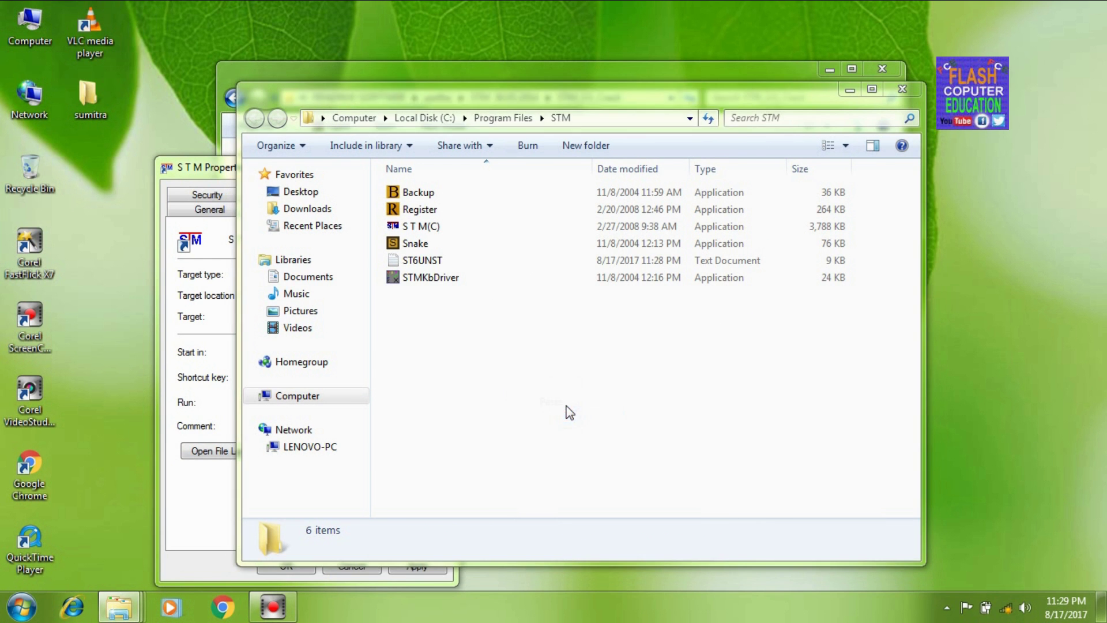
{"action": "left_click", "coordinate": [541, 254]}
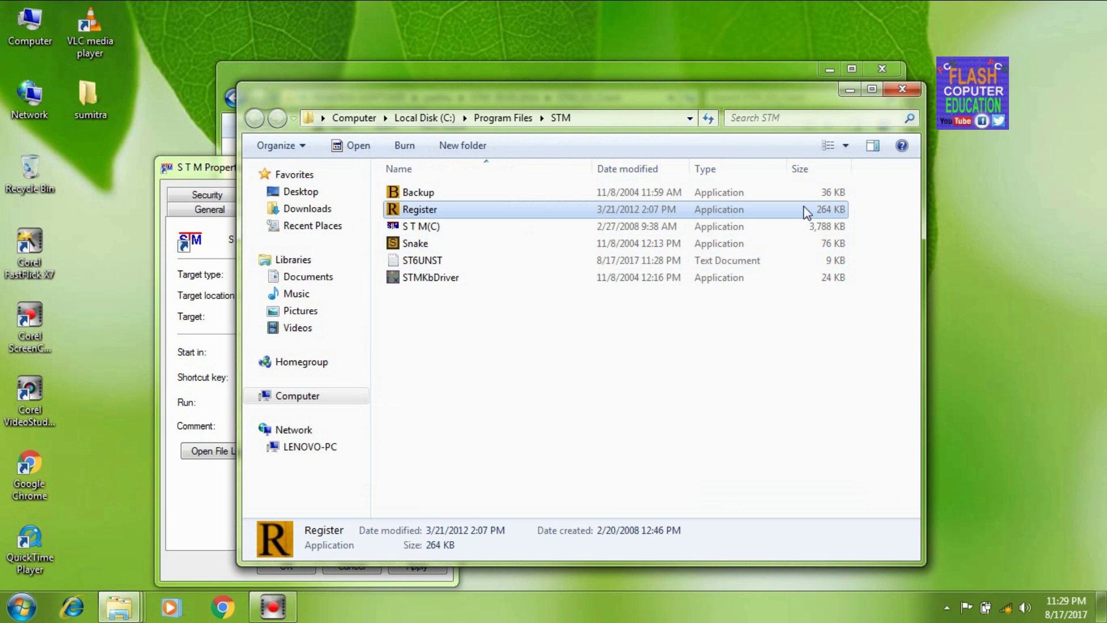
{"action": "left_click", "coordinate": [901, 89]}
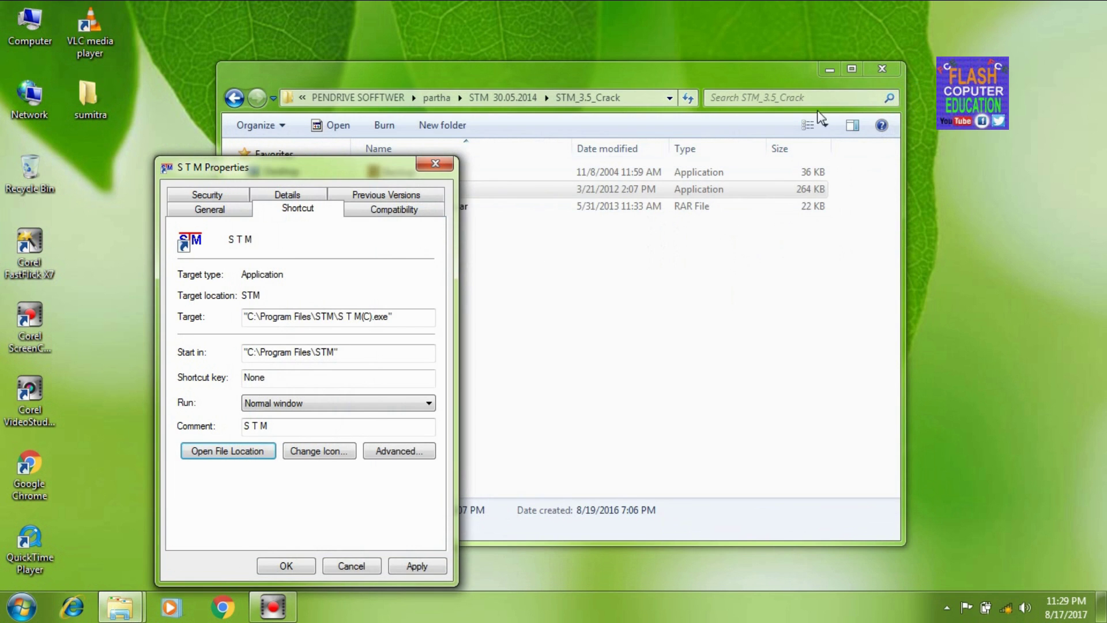
{"action": "left_click", "coordinate": [411, 565]}
{"action": "left_click", "coordinate": [269, 570]}
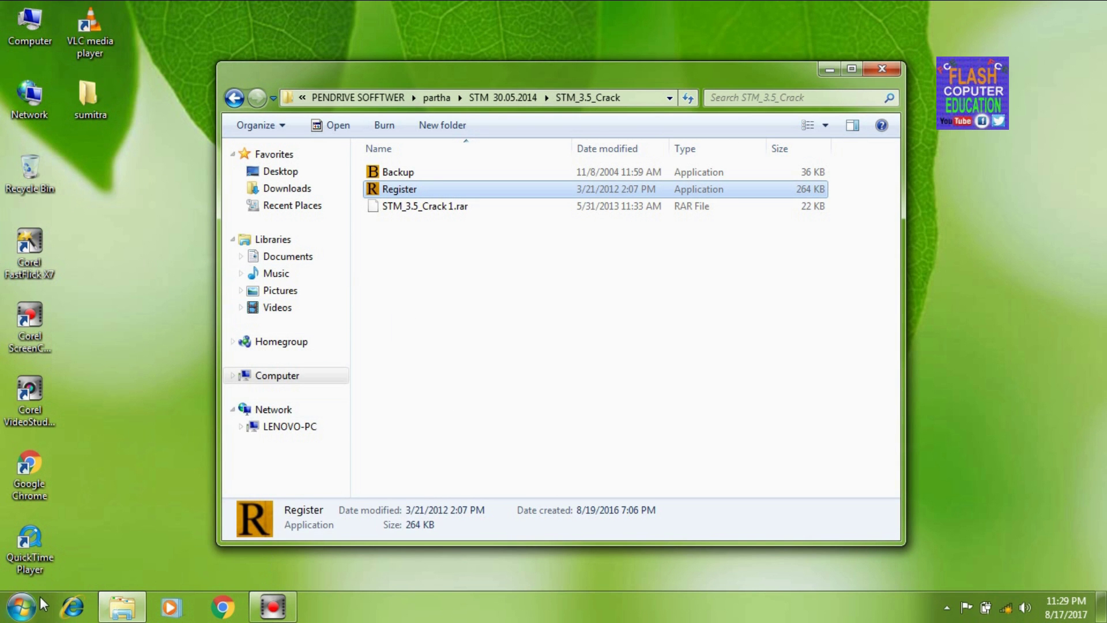
Step: Return to the partha folder, launch STM, and start Register STM from the S T M ver 3.5 group
{"action": "left_click", "coordinate": [234, 98]}
{"action": "left_click", "coordinate": [234, 98]}
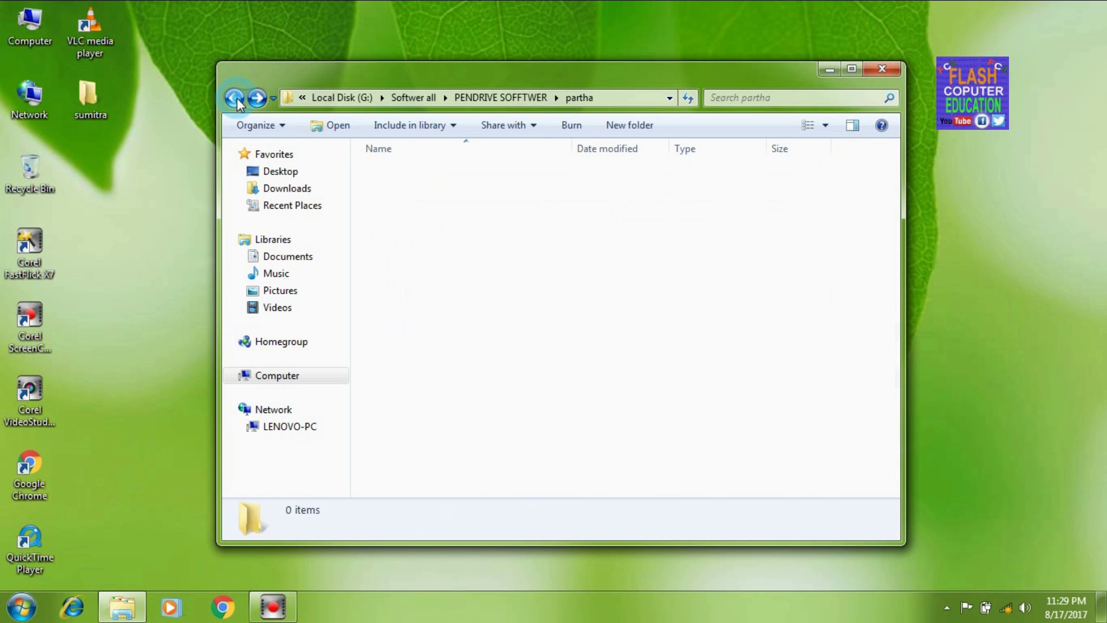
{"action": "left_click", "coordinate": [21, 617]}
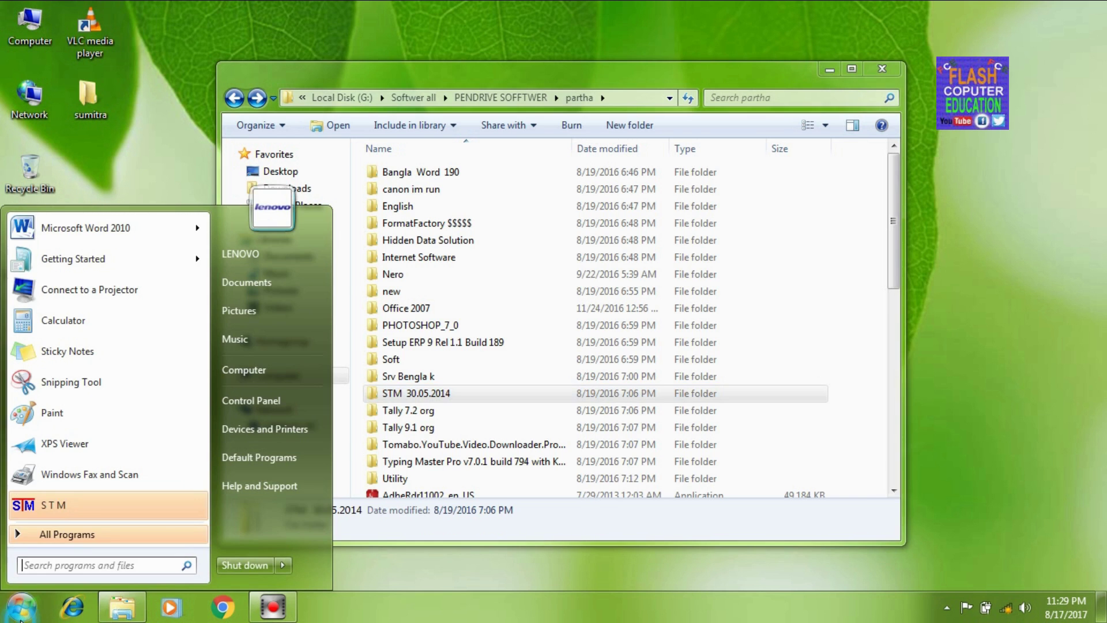
{"action": "left_click", "coordinate": [96, 506]}
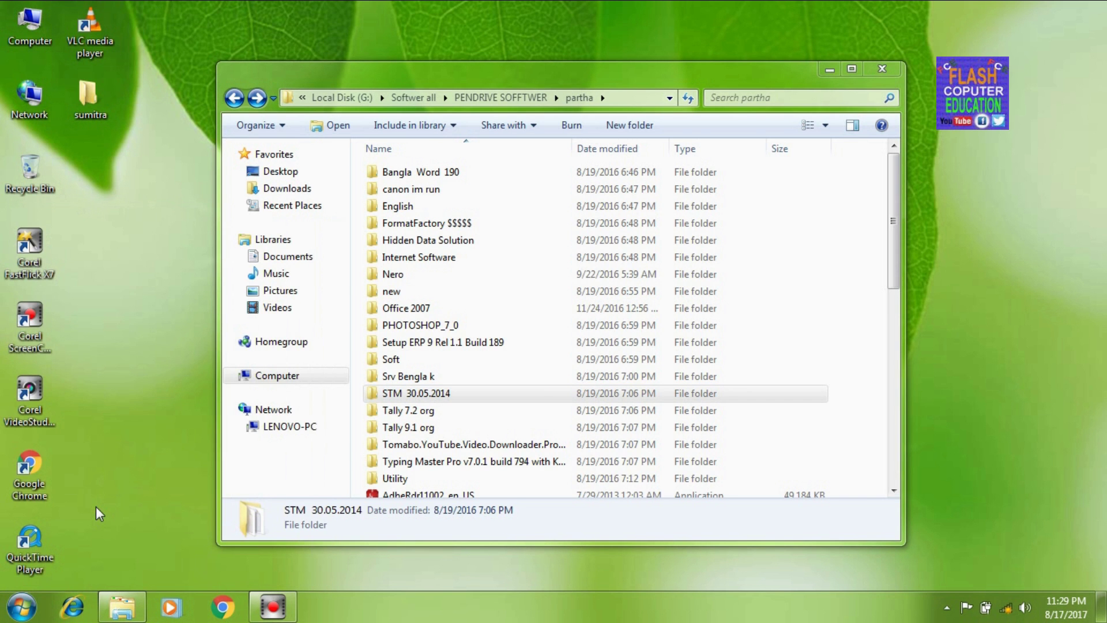
{"action": "left_click", "coordinate": [17, 610]}
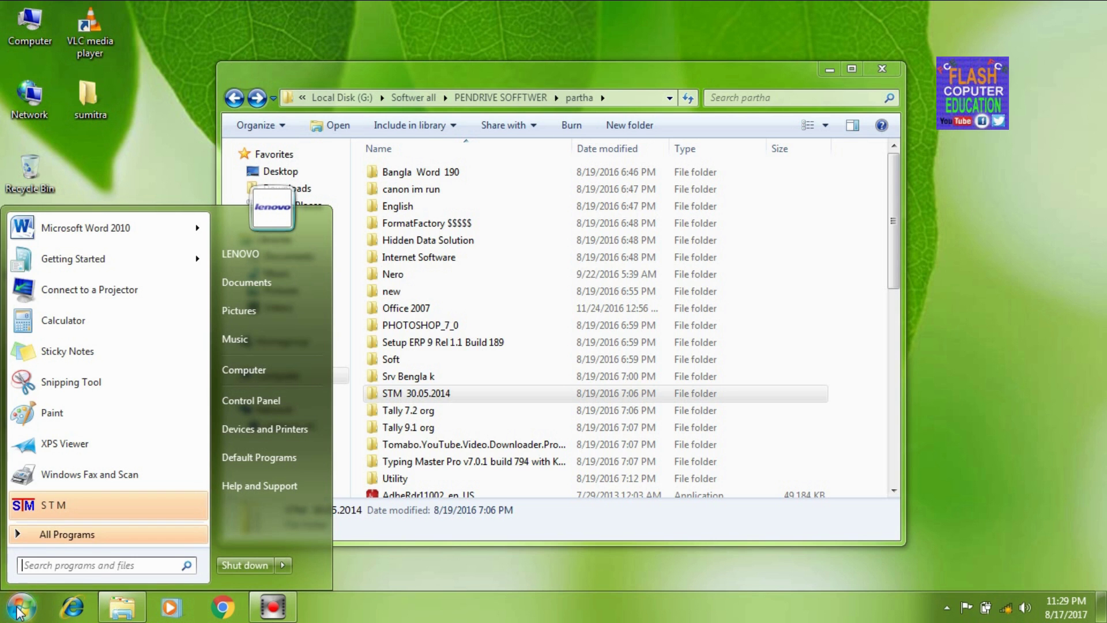
{"action": "left_click", "coordinate": [87, 535]}
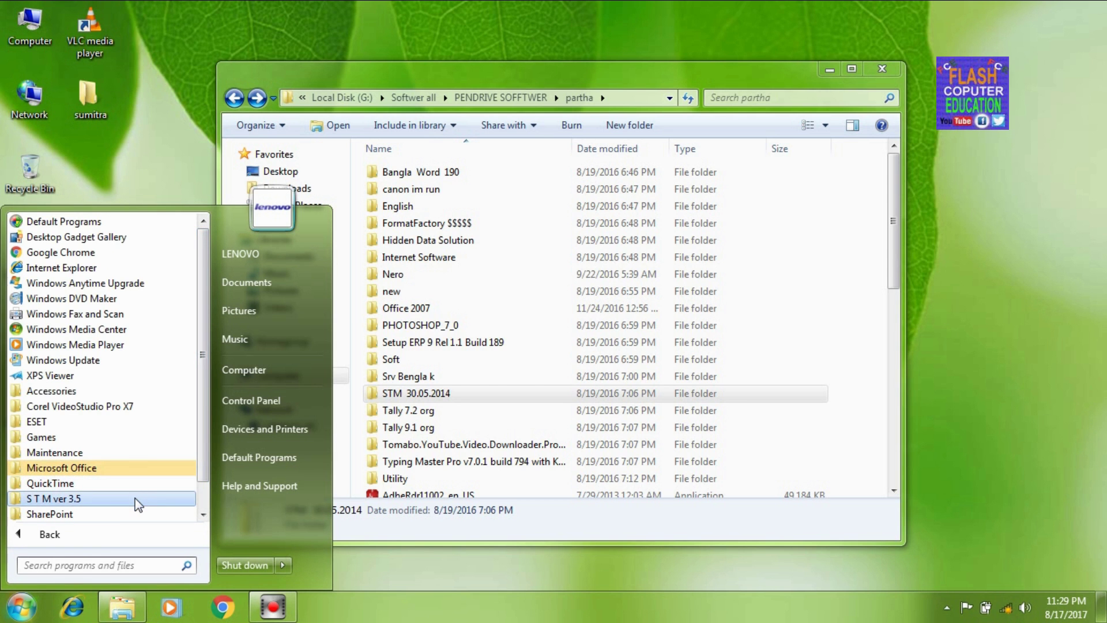
{"action": "left_click", "coordinate": [137, 503]}
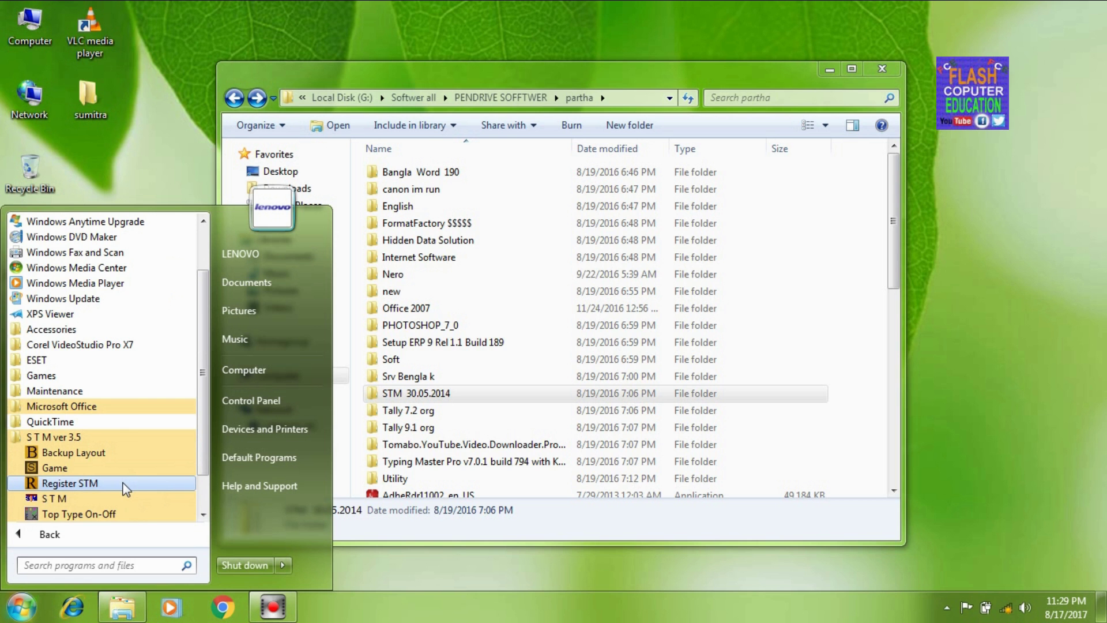
{"action": "left_click", "coordinate": [124, 484]}
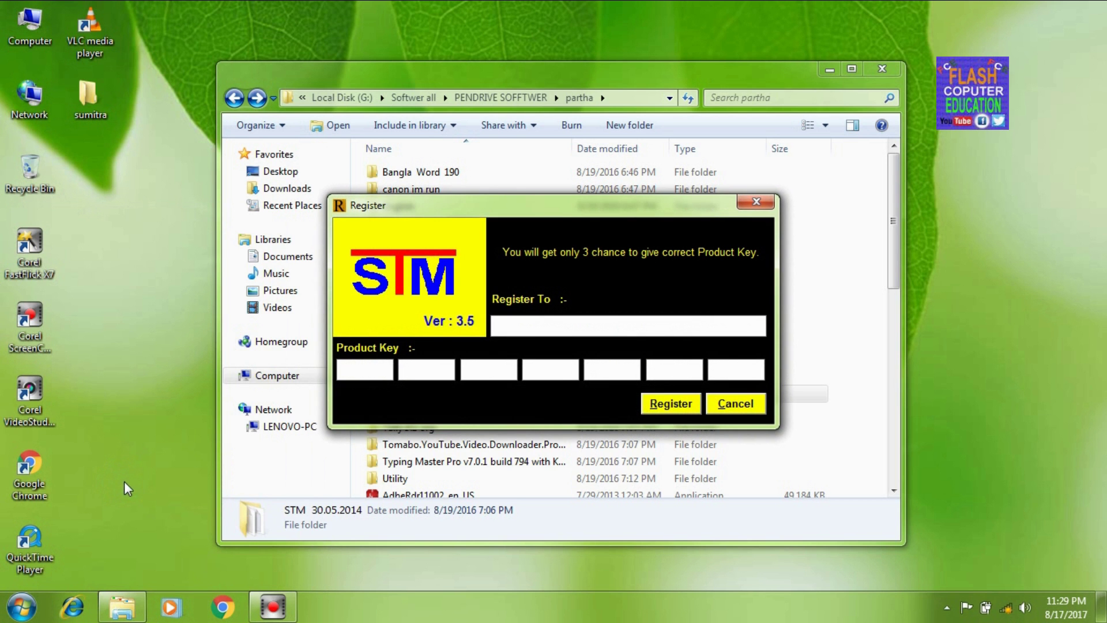
Step: Enter a registration name and the product key, register, and acknowledge 'You are Registered Now'
{"action": "left_click", "coordinate": [552, 337]}
{"action": "type", "text": "one"}
{"action": "left_click", "coordinate": [369, 371]}
{"action": "type", "text": "1111111111111111111111111111"}
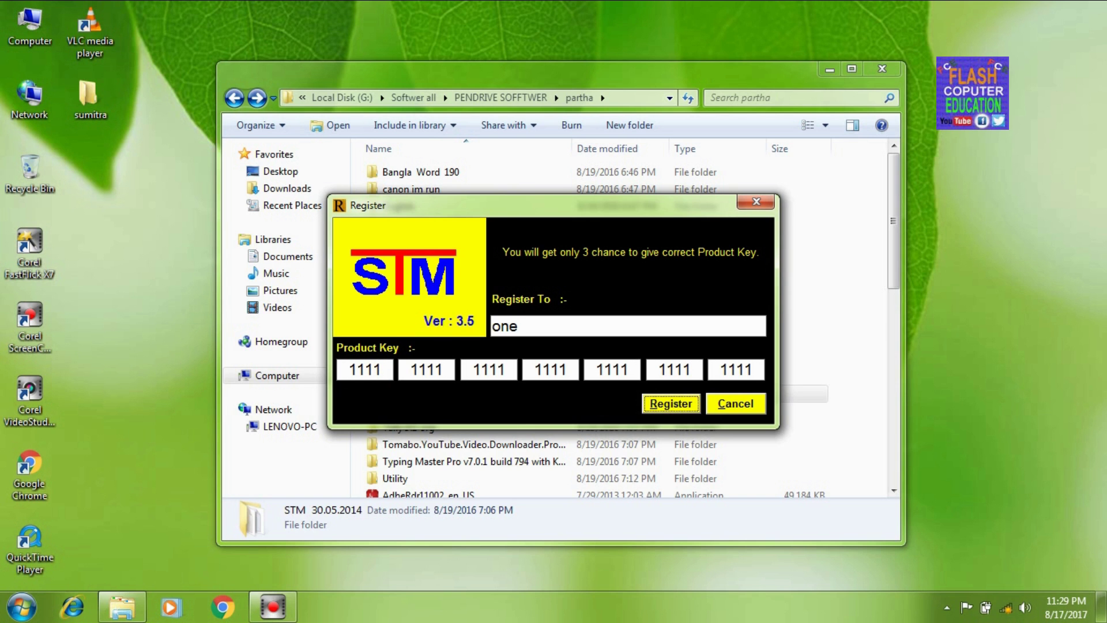
{"action": "left_click", "coordinate": [673, 401]}
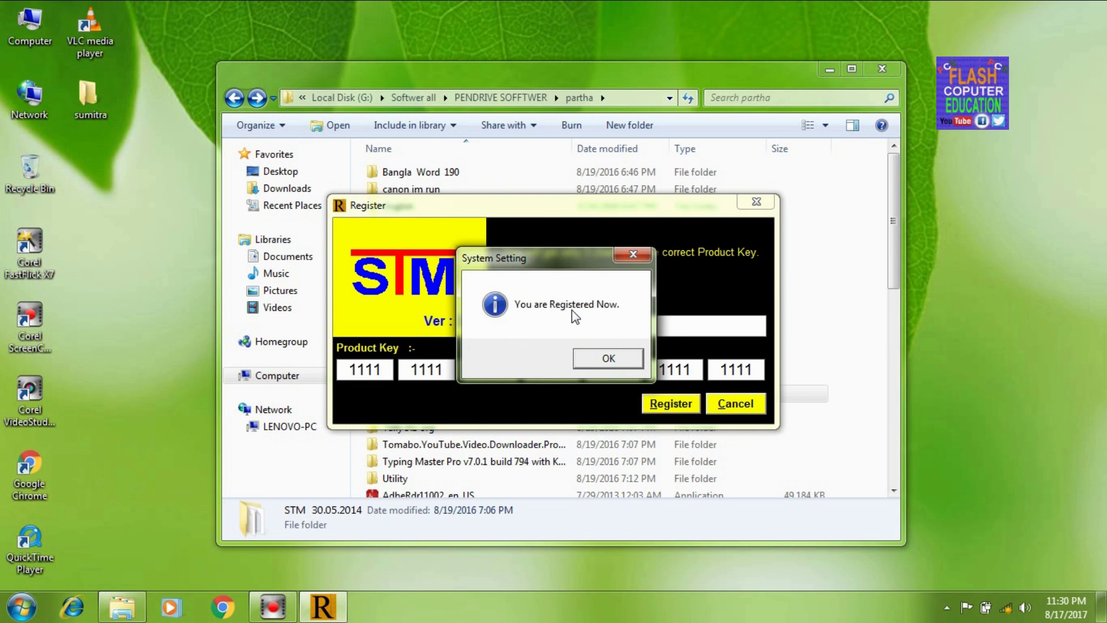
{"action": "left_click", "coordinate": [604, 358]}
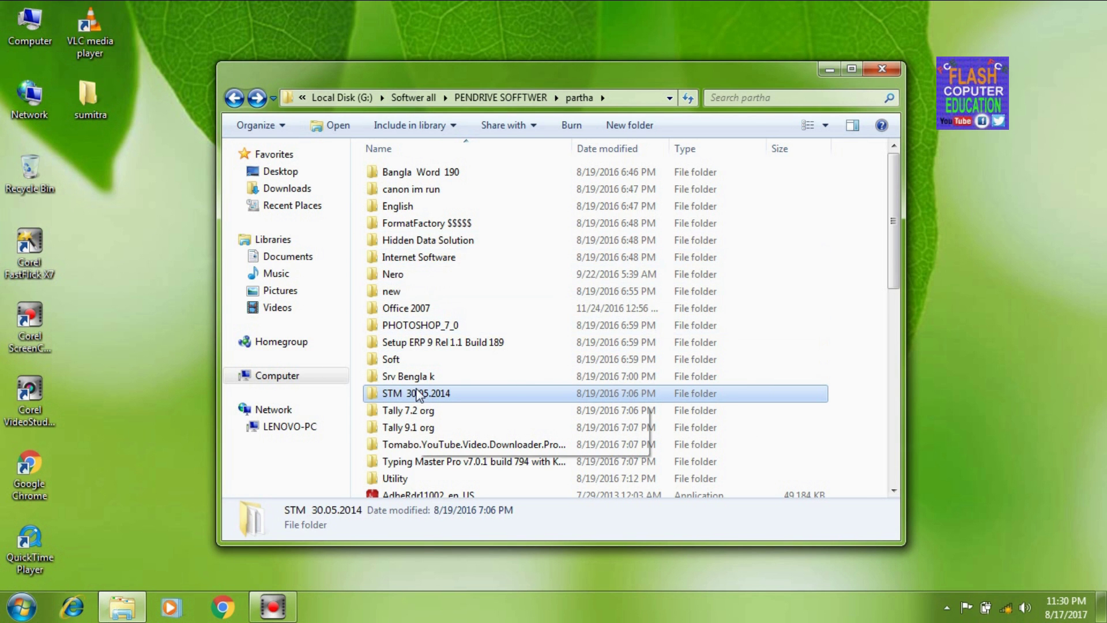
Step: Launch STM, look through its tray Font Layout options, then exit it from the tray menu
{"action": "left_click", "coordinate": [23, 604]}
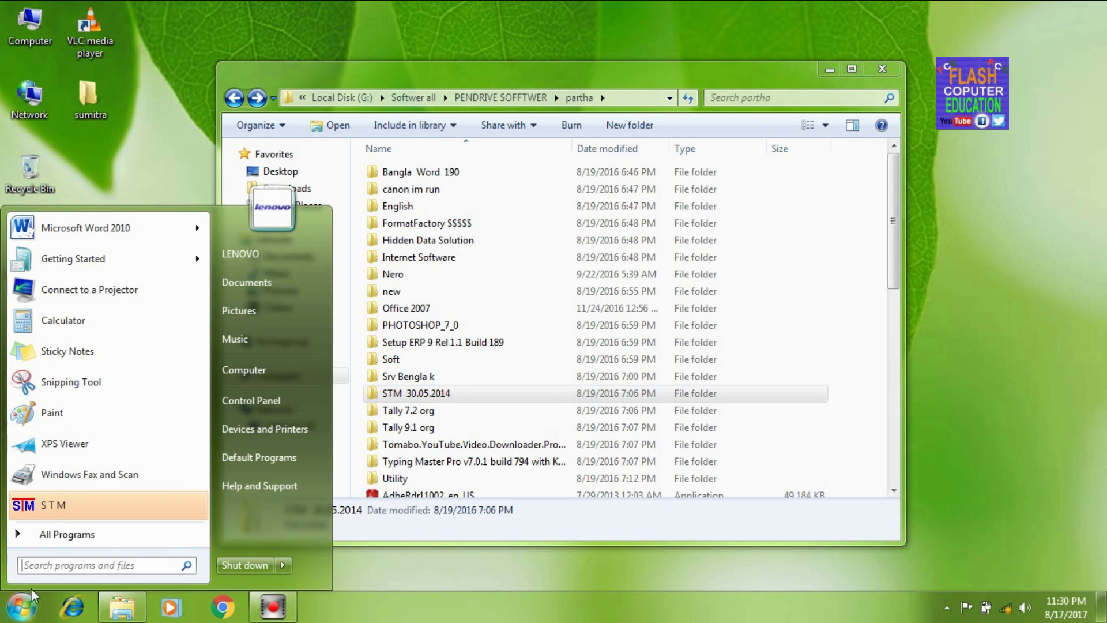
{"action": "left_click", "coordinate": [88, 506]}
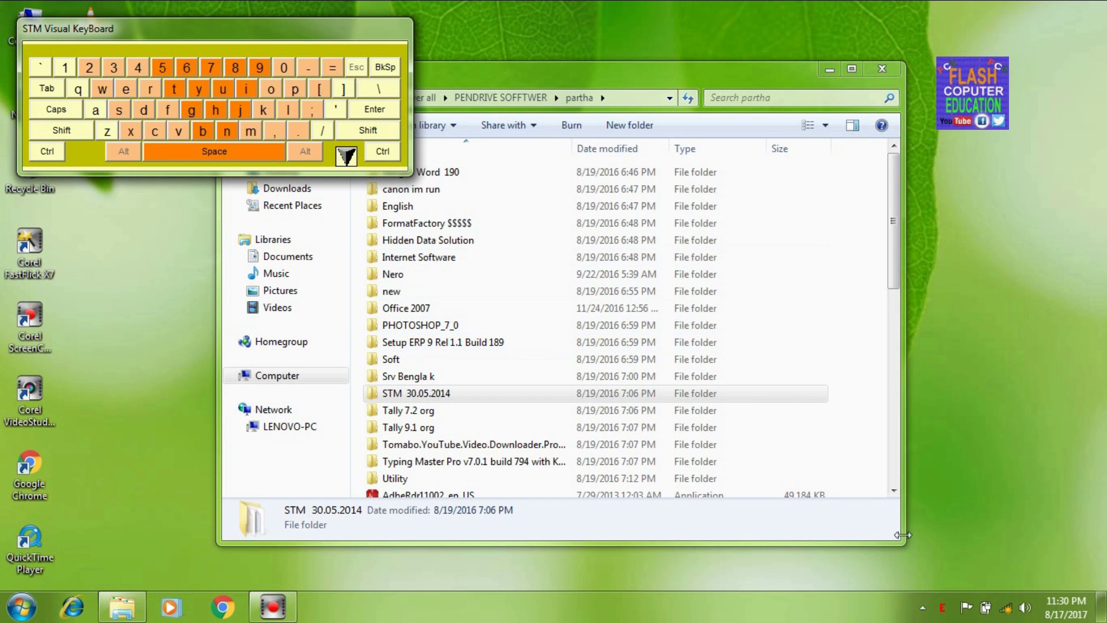
{"action": "right_click", "coordinate": [943, 605]}
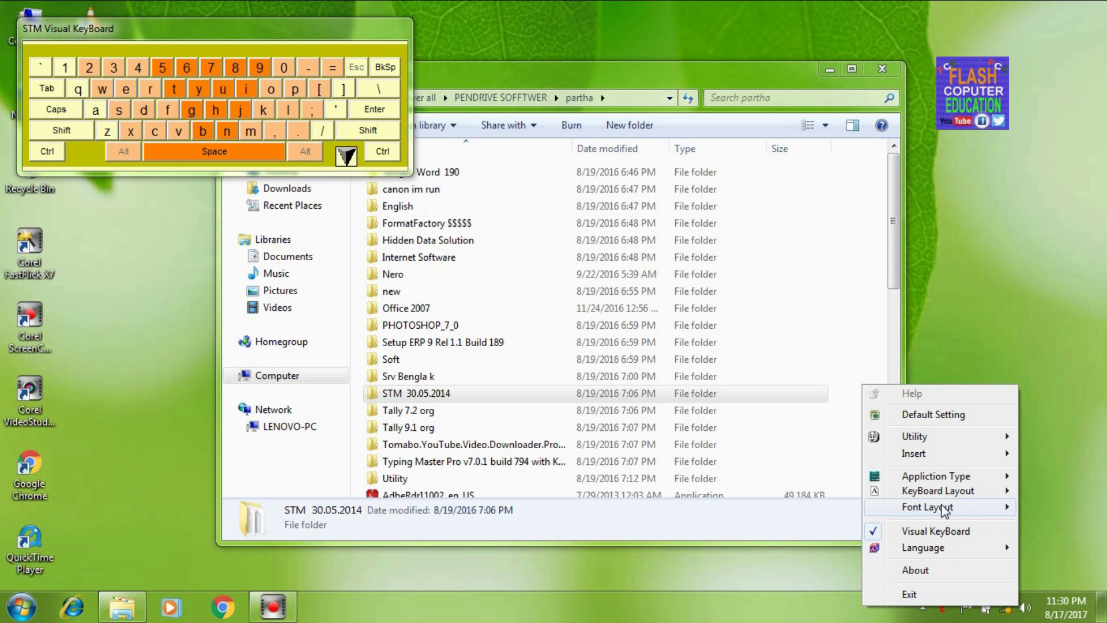
{"action": "mouse_move", "coordinate": [945, 507]}
{"action": "mouse_move", "coordinate": [839, 510]}
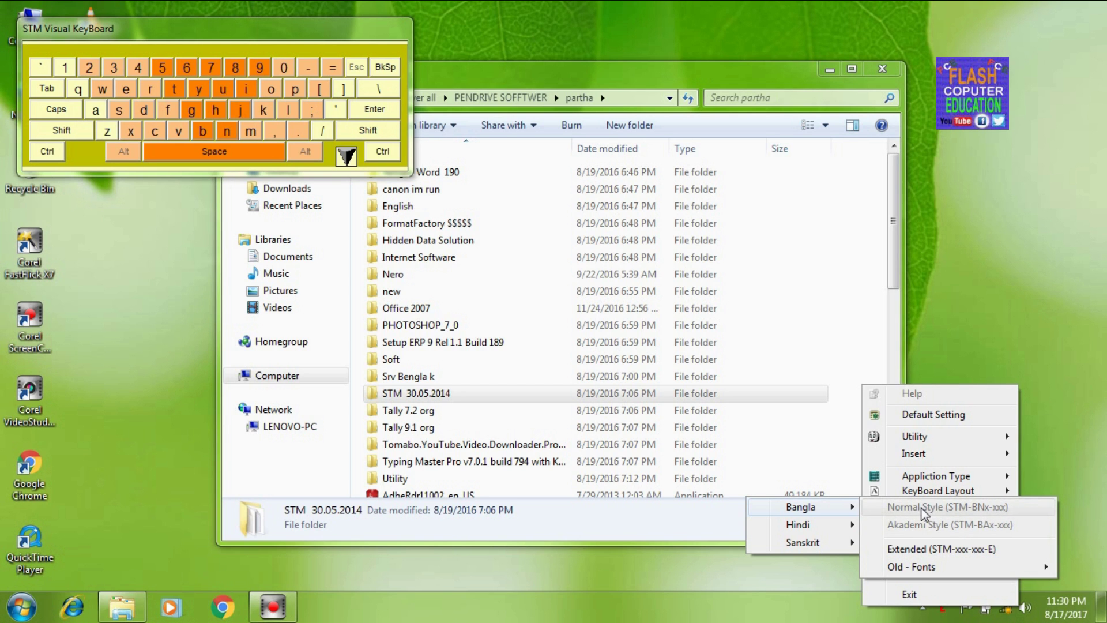
{"action": "mouse_move", "coordinate": [951, 490]}
{"action": "left_click", "coordinate": [1053, 494]}
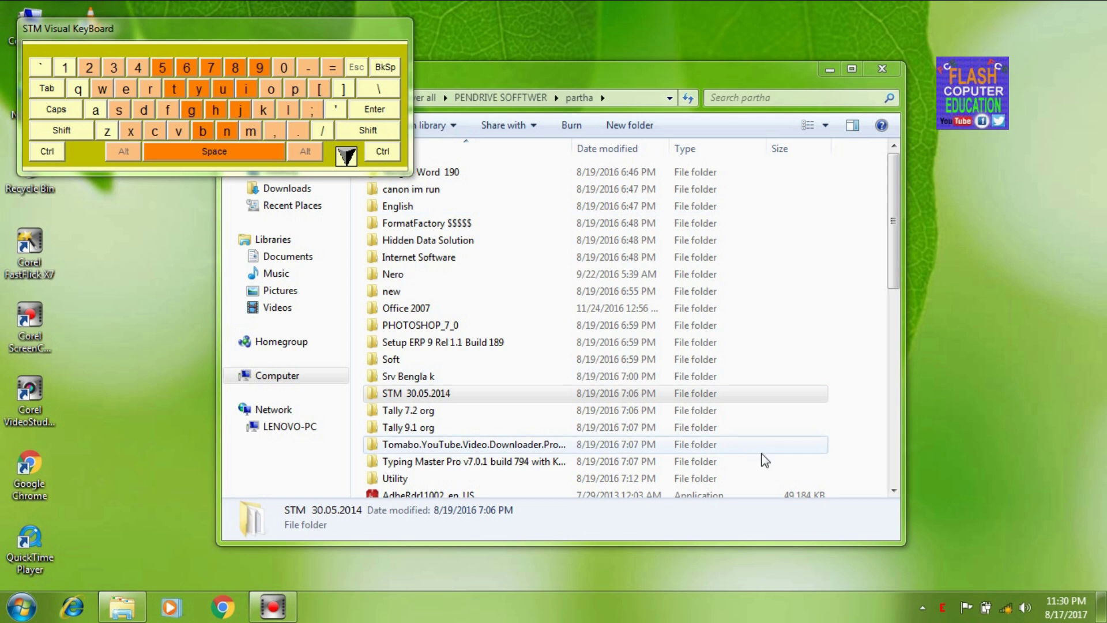
{"action": "right_click", "coordinate": [942, 605]}
{"action": "left_click", "coordinate": [945, 589]}
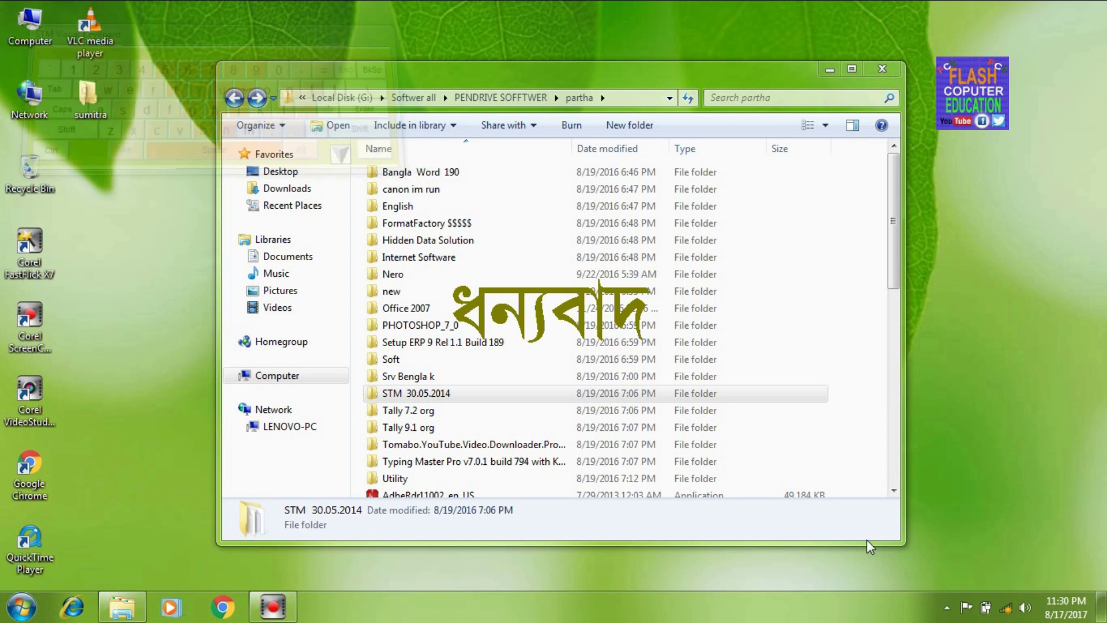
Step: Browse the Fonts ver 3.5 folders: Assamese, Bengali, BAP and BAT
{"action": "double_click", "coordinate": [466, 395]}
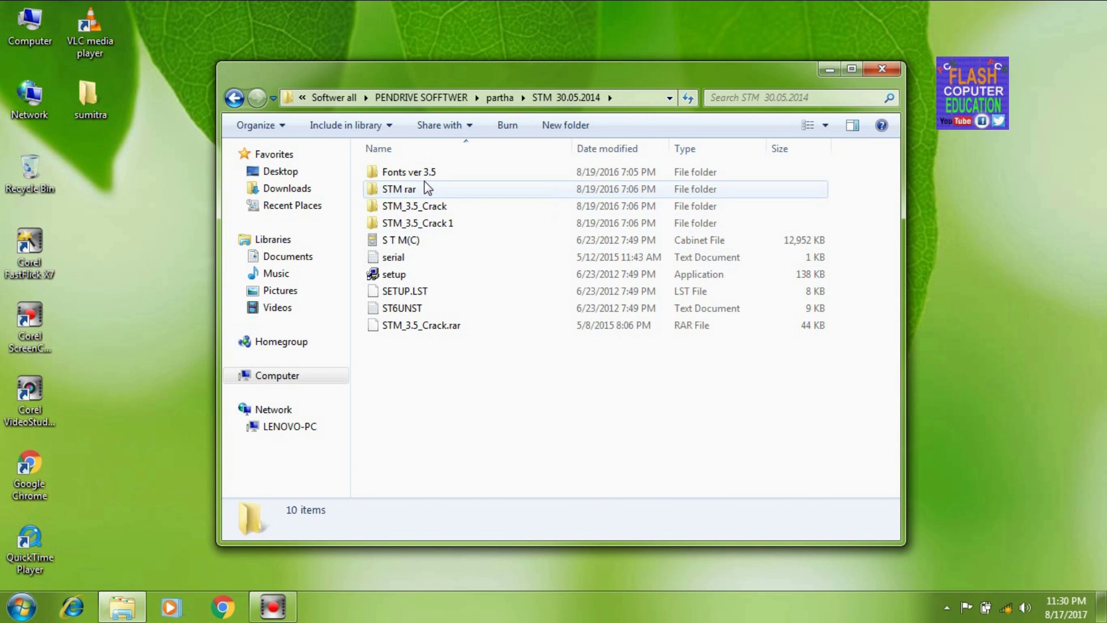
{"action": "double_click", "coordinate": [427, 171]}
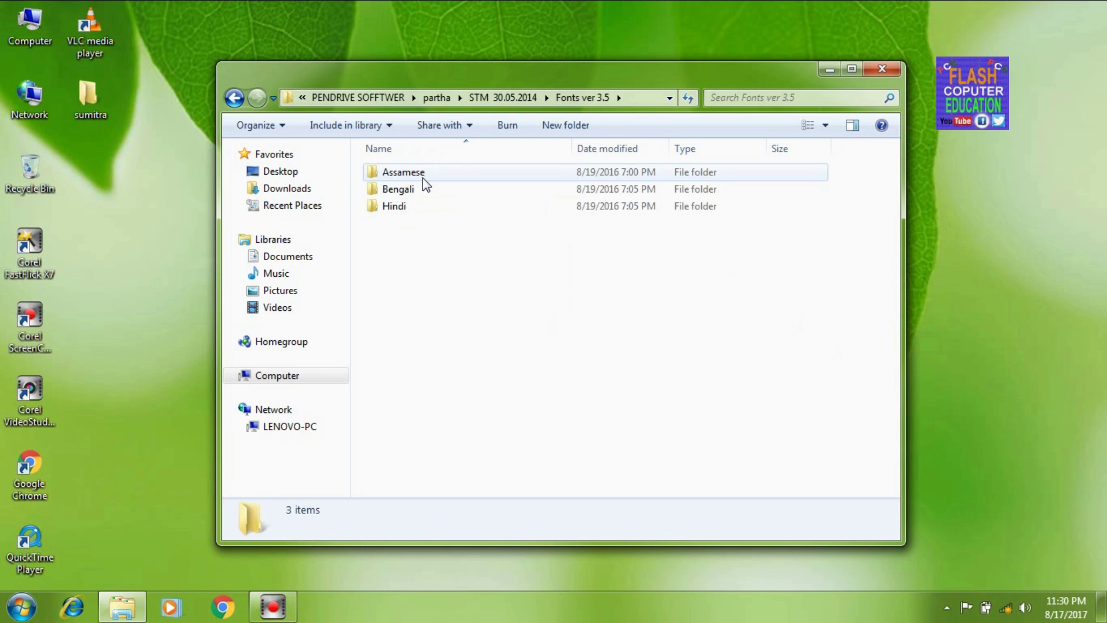
{"action": "double_click", "coordinate": [422, 173]}
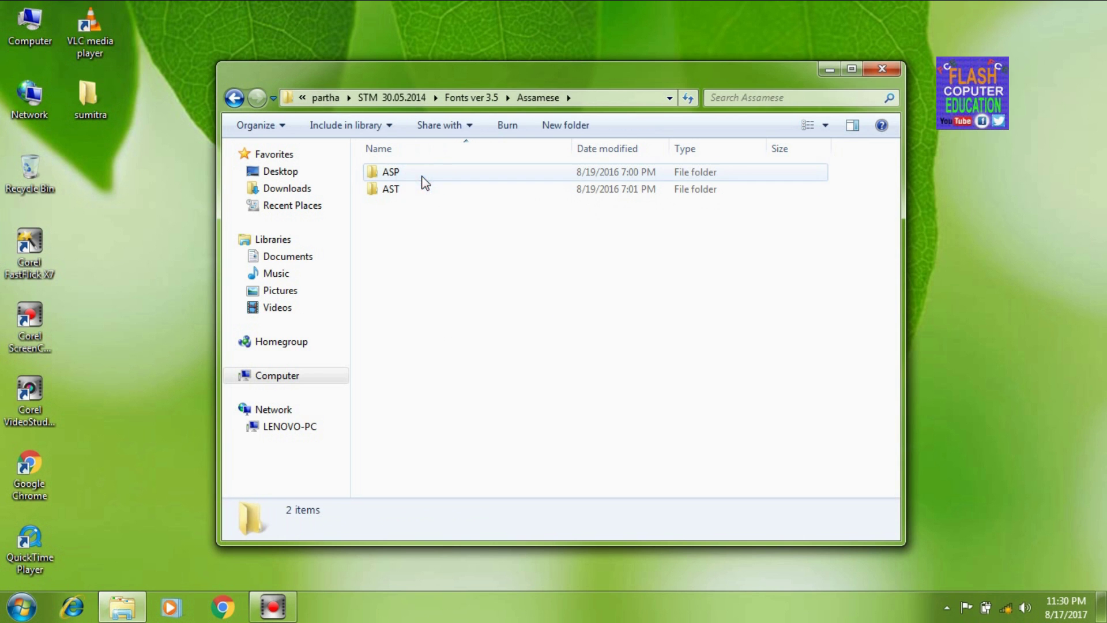
{"action": "left_click", "coordinate": [233, 98]}
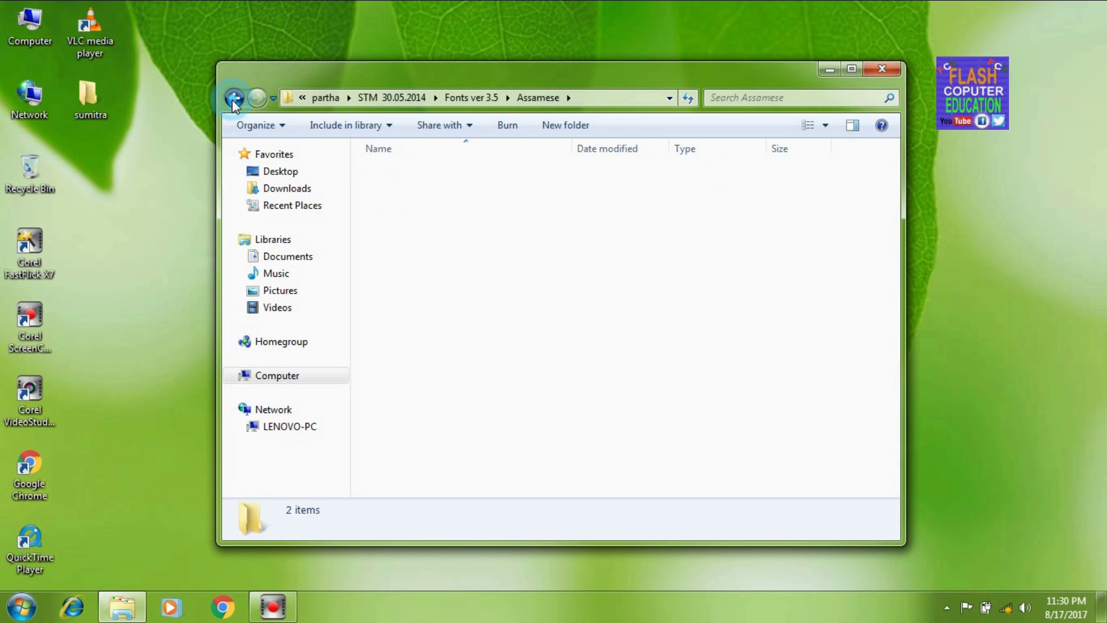
{"action": "double_click", "coordinate": [414, 189]}
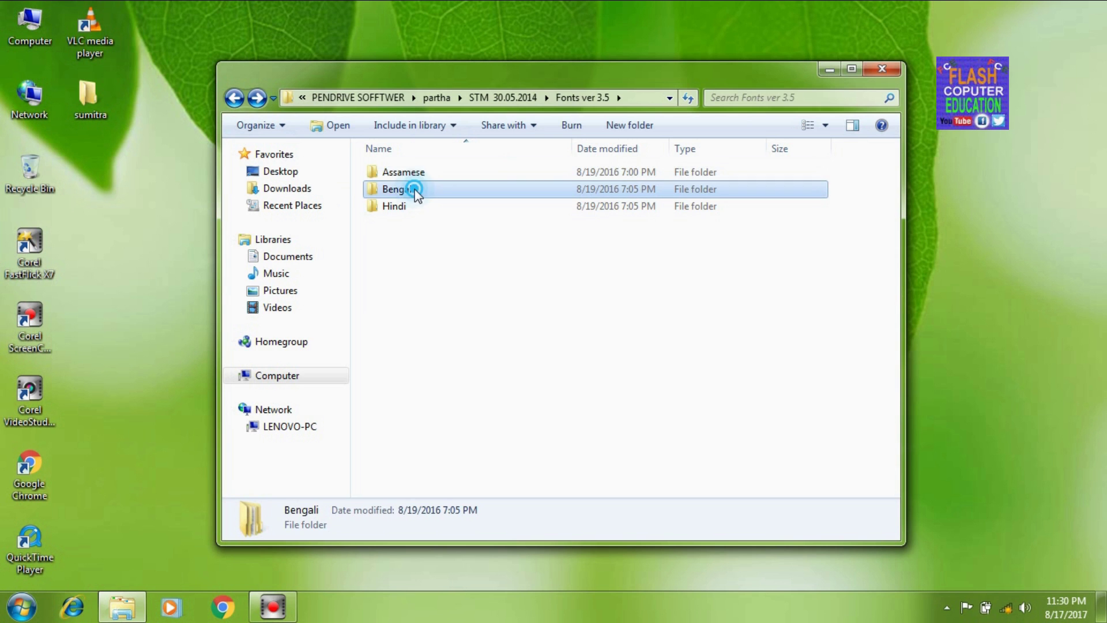
{"action": "double_click", "coordinate": [413, 174]}
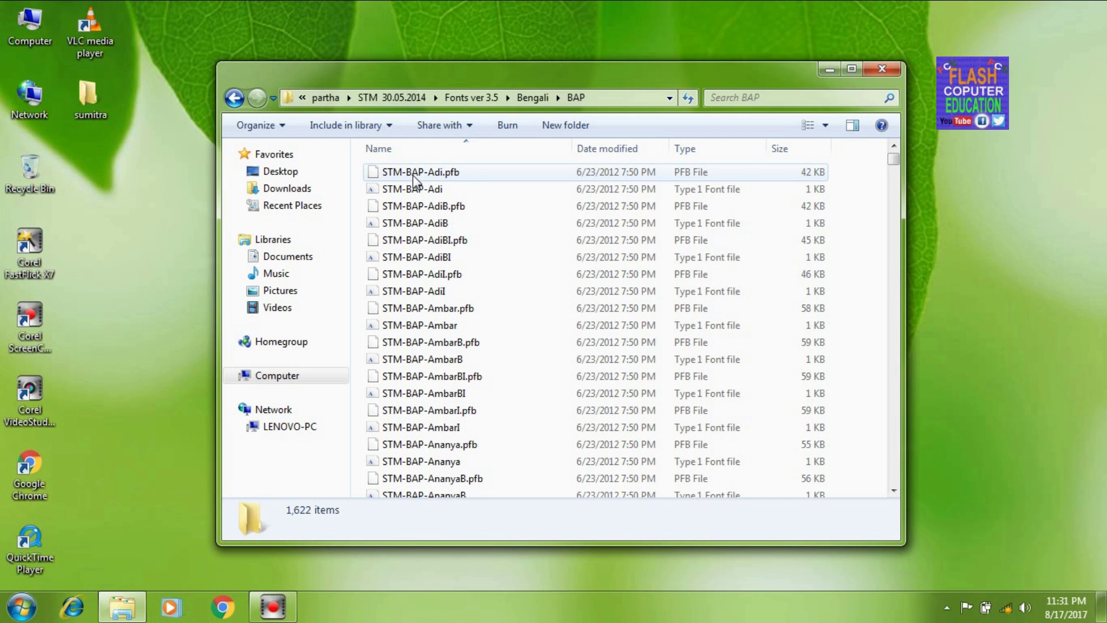
{"action": "left_click", "coordinate": [234, 98]}
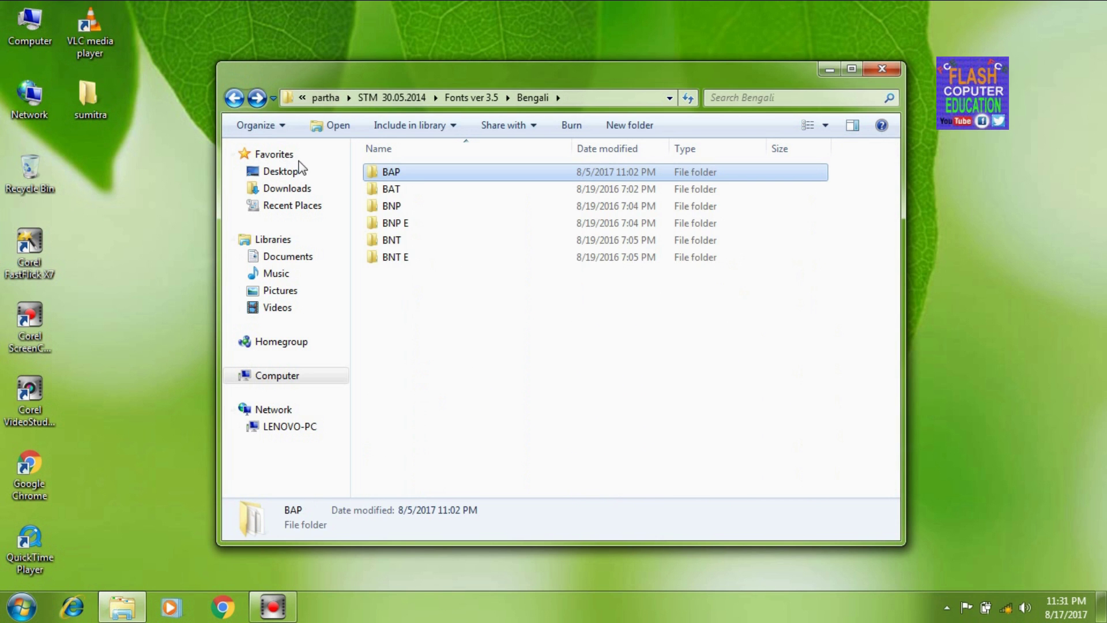
{"action": "double_click", "coordinate": [421, 188]}
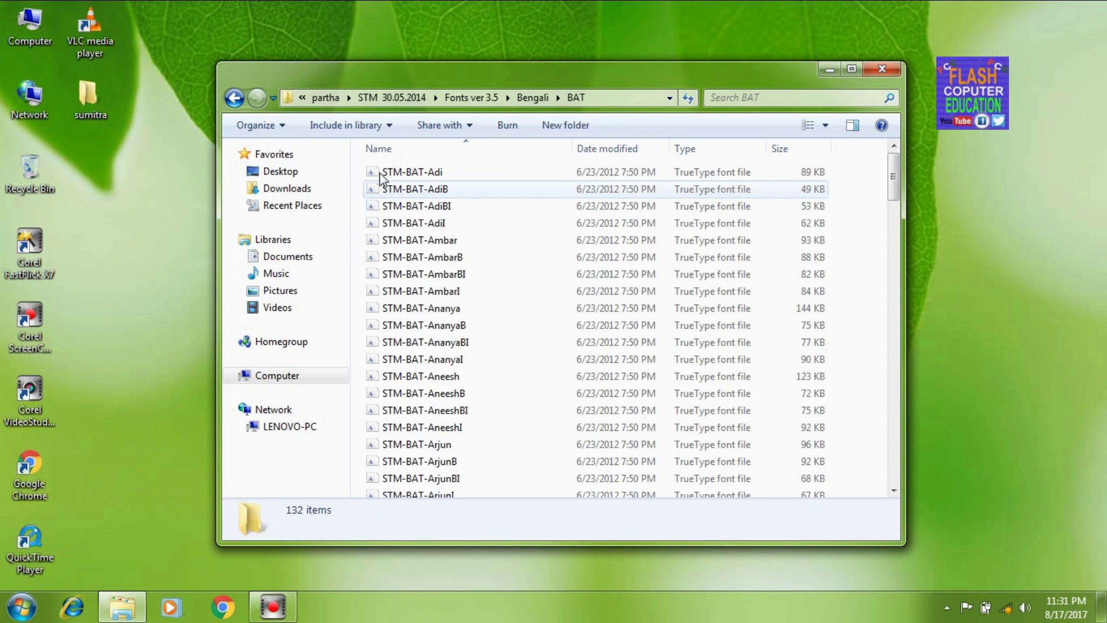
{"action": "left_click", "coordinate": [233, 98]}
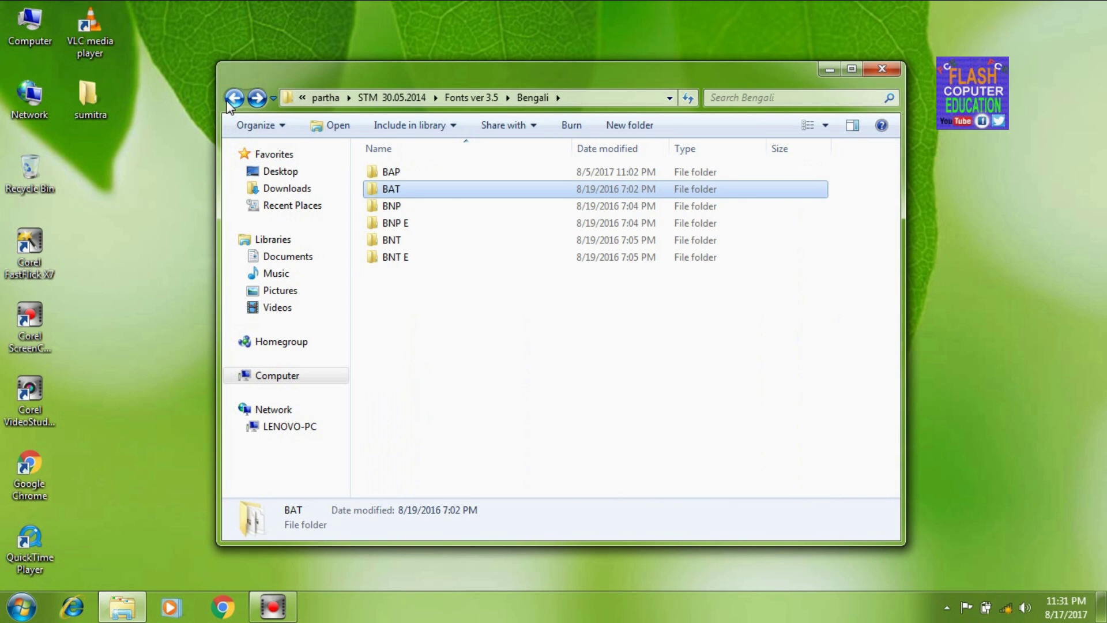
Step: Look inside the STM rar folder, then return to the partha folder
{"action": "left_click", "coordinate": [234, 98]}
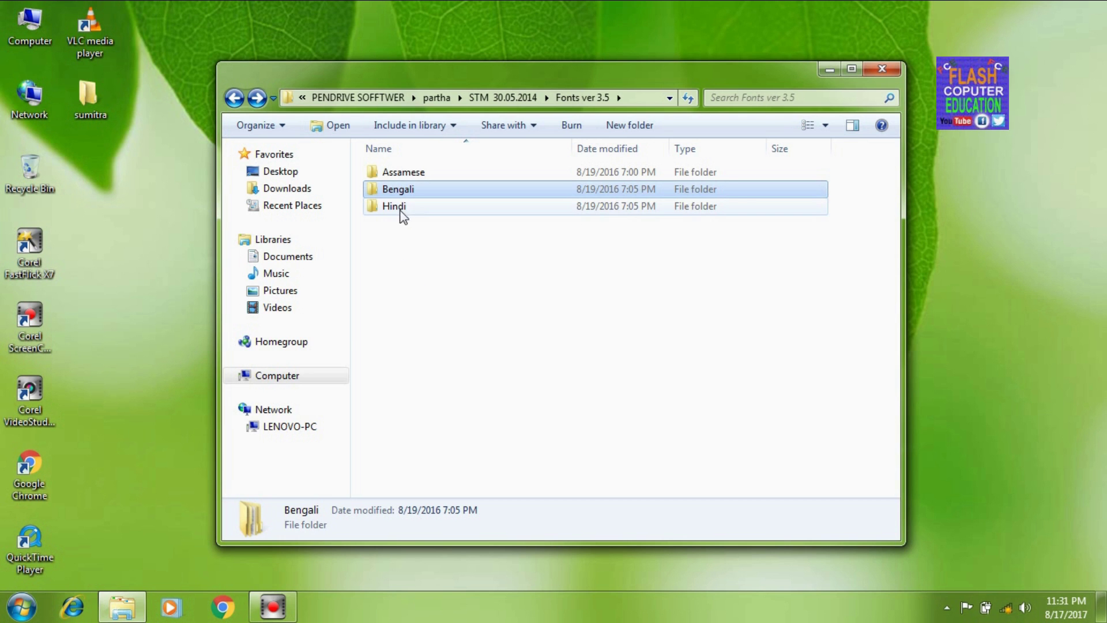
{"action": "left_click", "coordinate": [235, 98]}
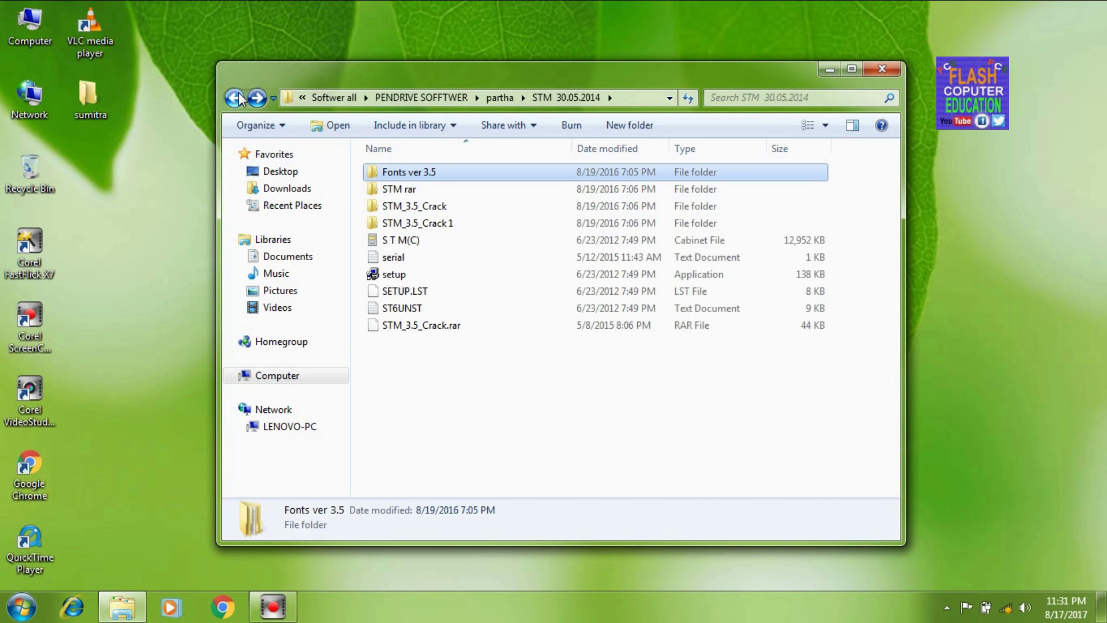
{"action": "double_click", "coordinate": [430, 190]}
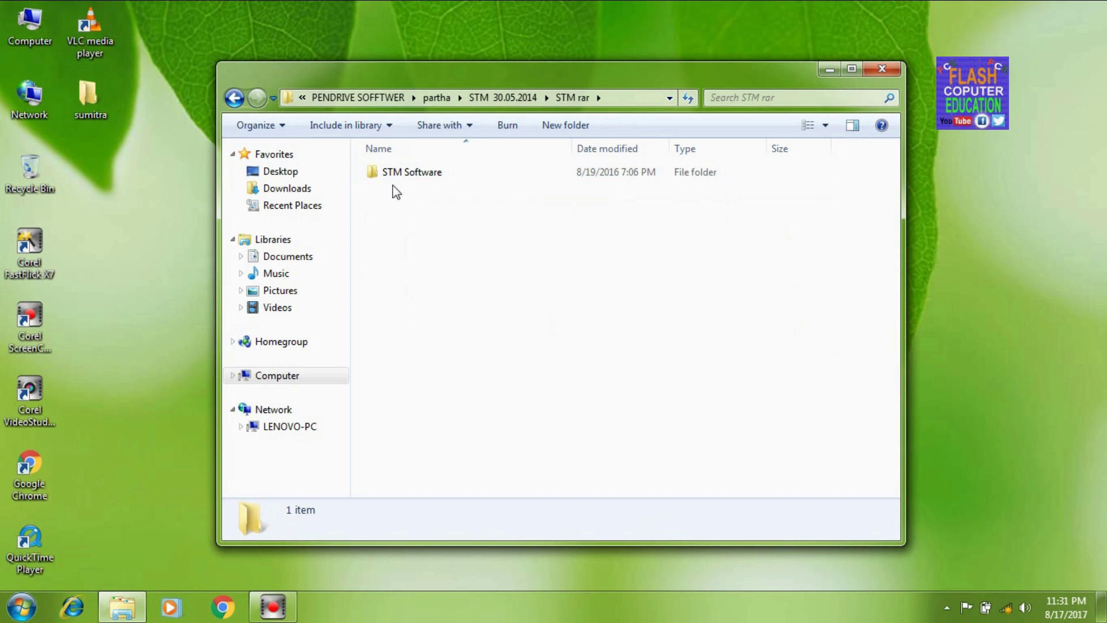
{"action": "left_click", "coordinate": [234, 98]}
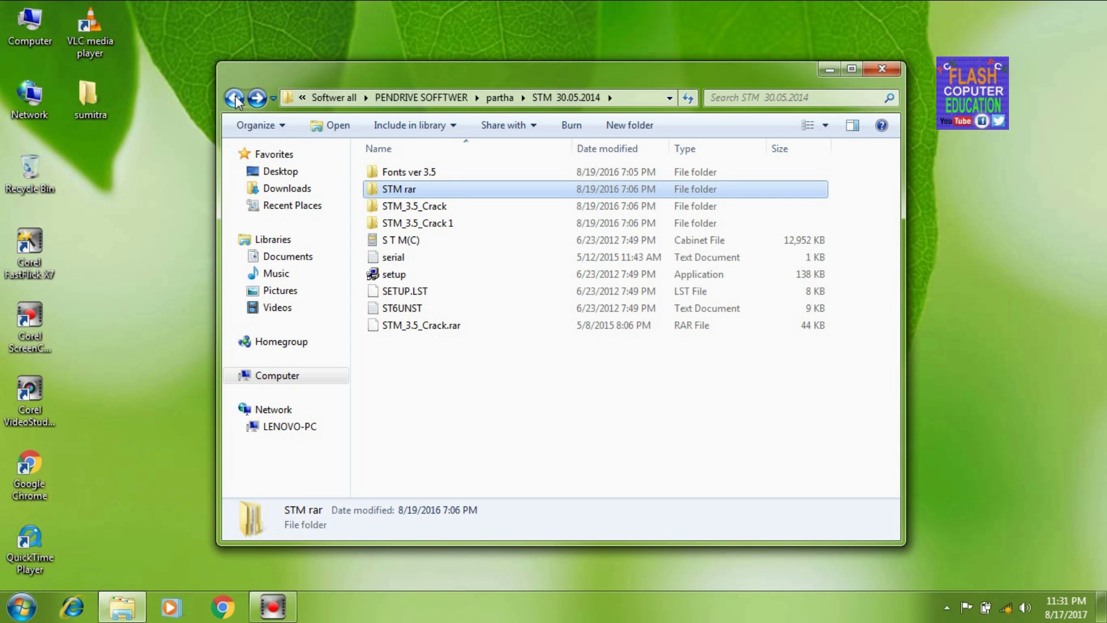
{"action": "left_click", "coordinate": [234, 98]}
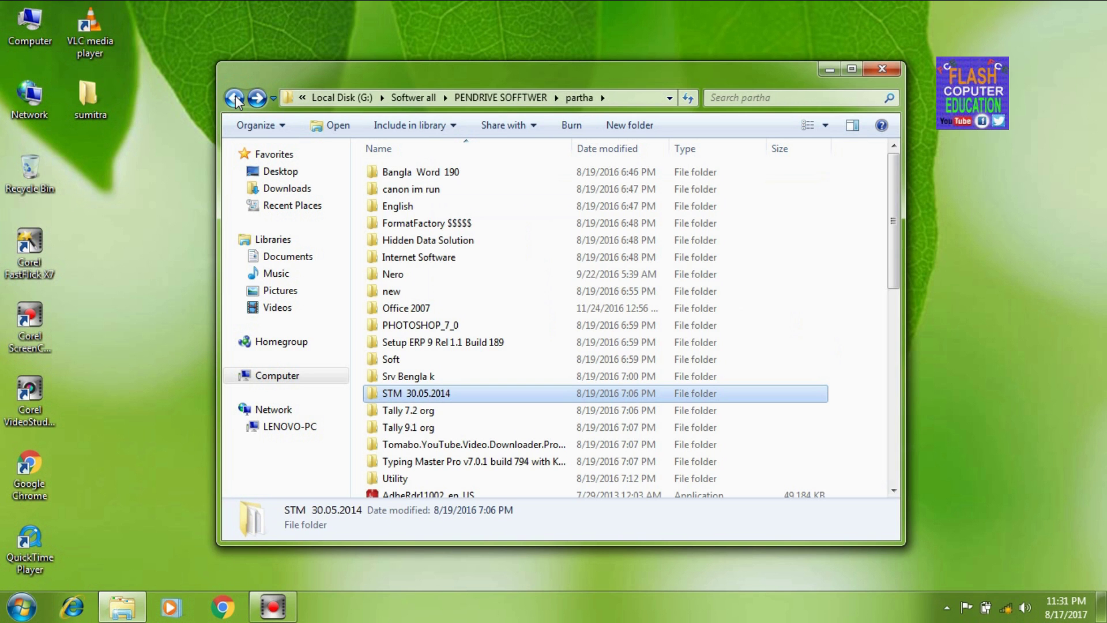
Step: Reopen STM 30.05.2014 › Fonts ver 3.5 › Bengali › BAP font folder
{"action": "double_click", "coordinate": [444, 395]}
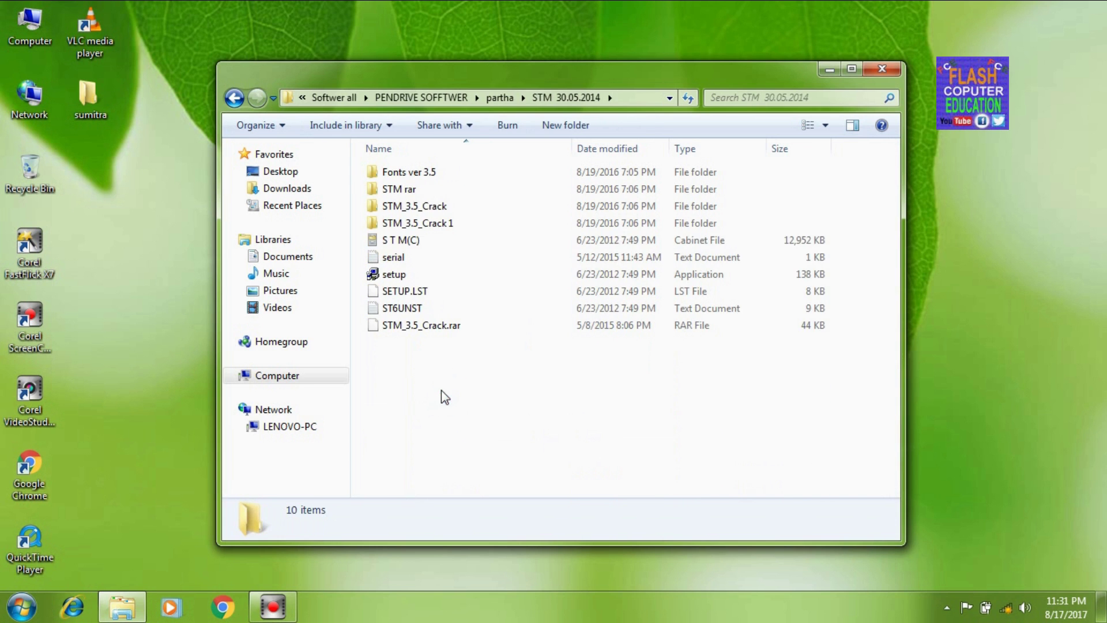
{"action": "double_click", "coordinate": [416, 172]}
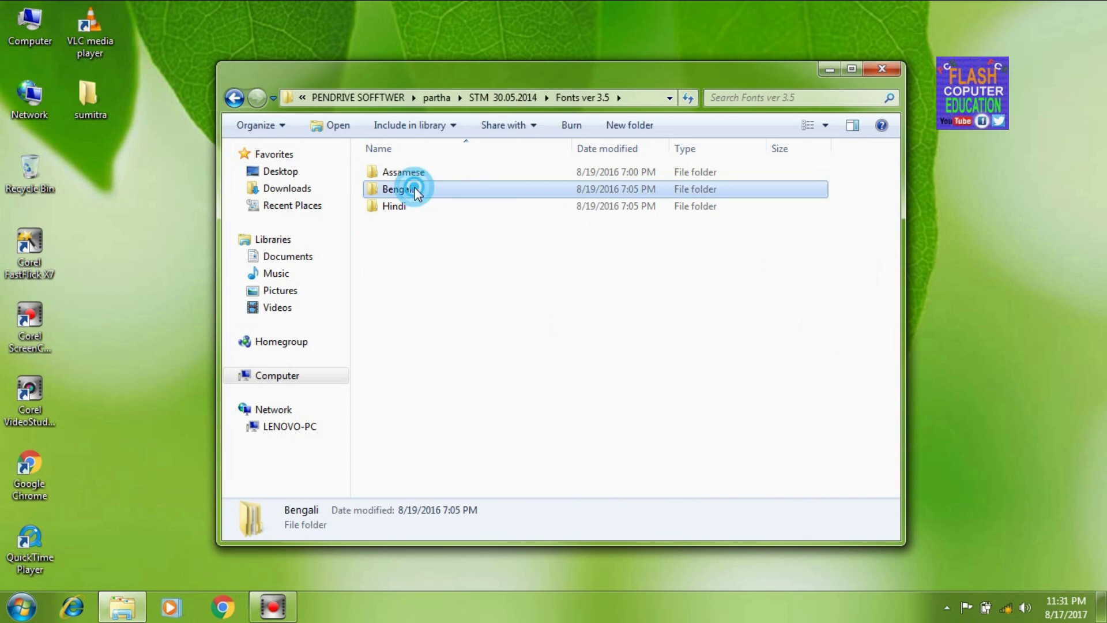
{"action": "double_click", "coordinate": [415, 189]}
{"action": "double_click", "coordinate": [409, 174]}
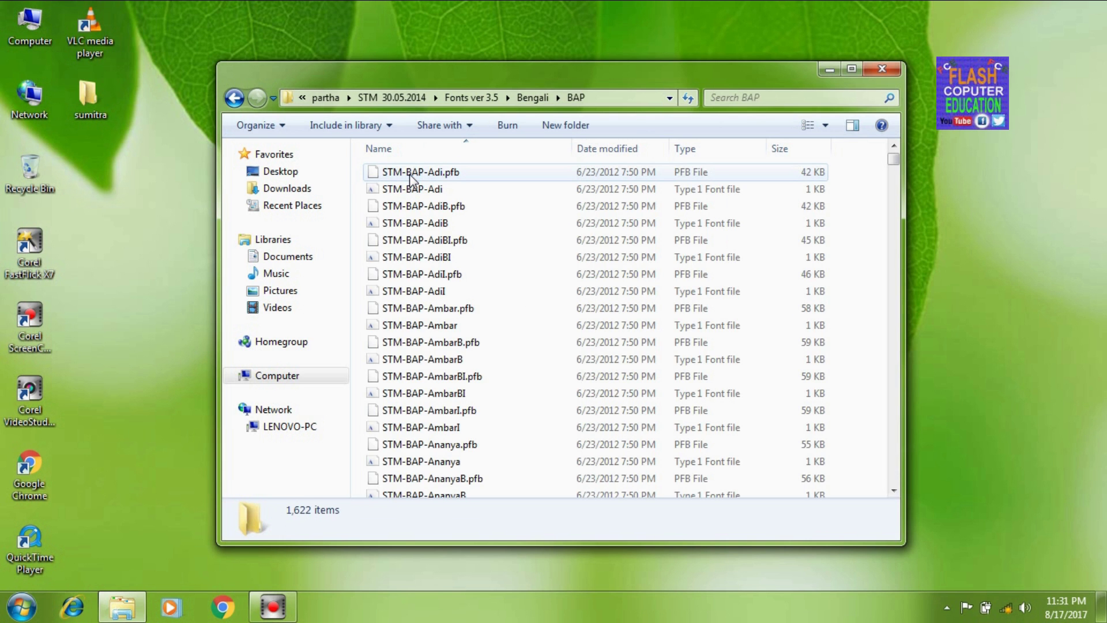
Step: Select and copy all 1,622 font files in the BAP folder
{"action": "key", "text": "ctrl+a"}
{"action": "right_click", "coordinate": [402, 189]}
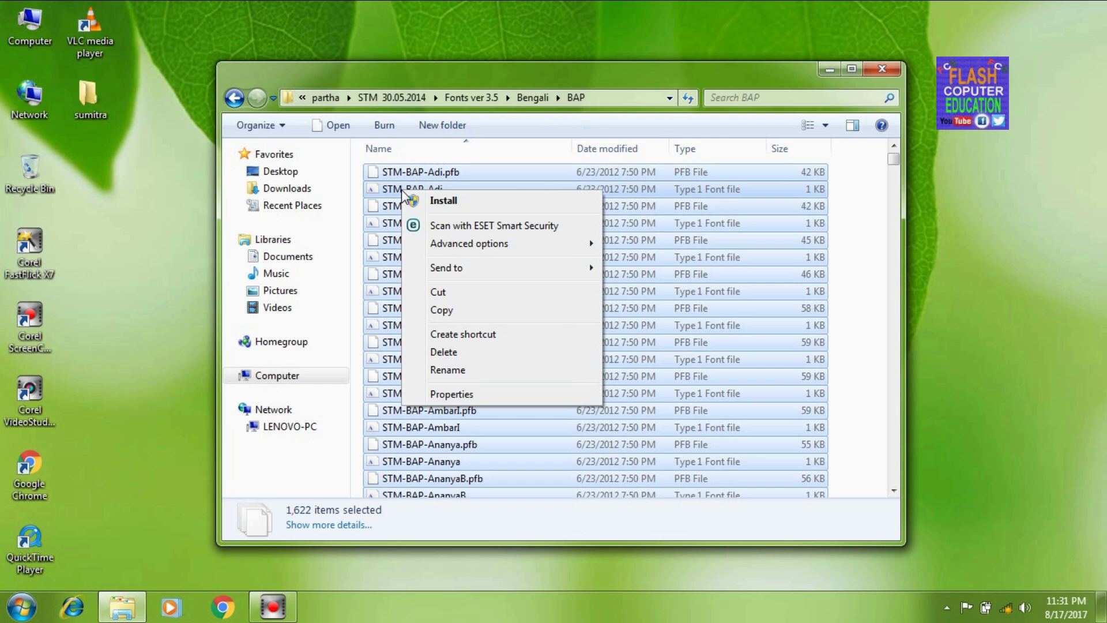
{"action": "left_click", "coordinate": [442, 310]}
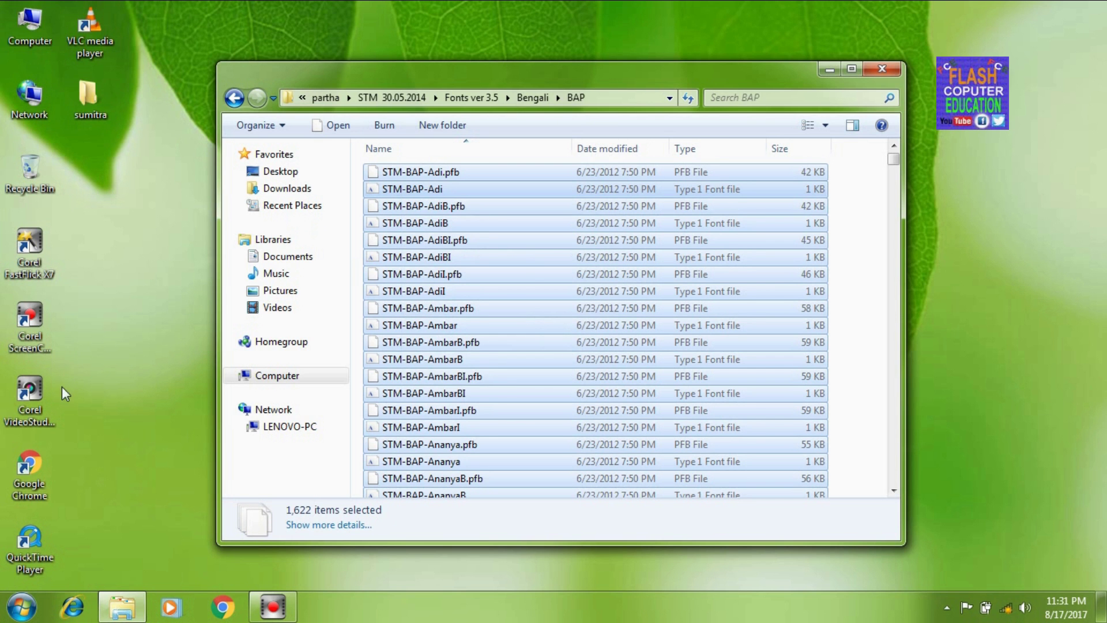
Step: Open the Control Panel's Fonts folder, viewing items as large icons
{"action": "left_click", "coordinate": [29, 604]}
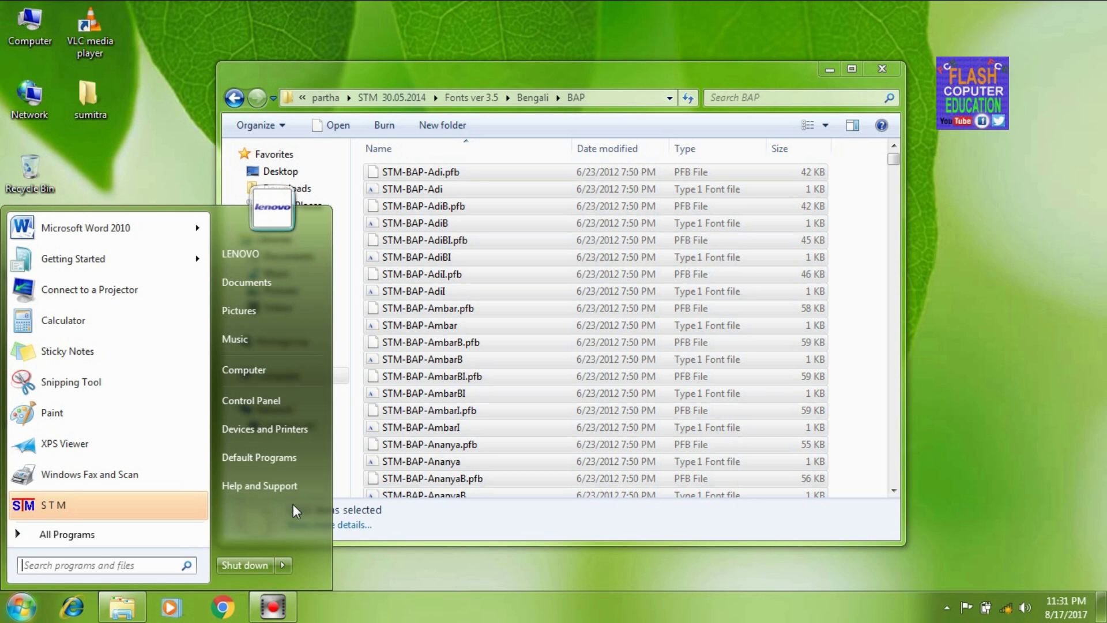
{"action": "left_click", "coordinate": [276, 398]}
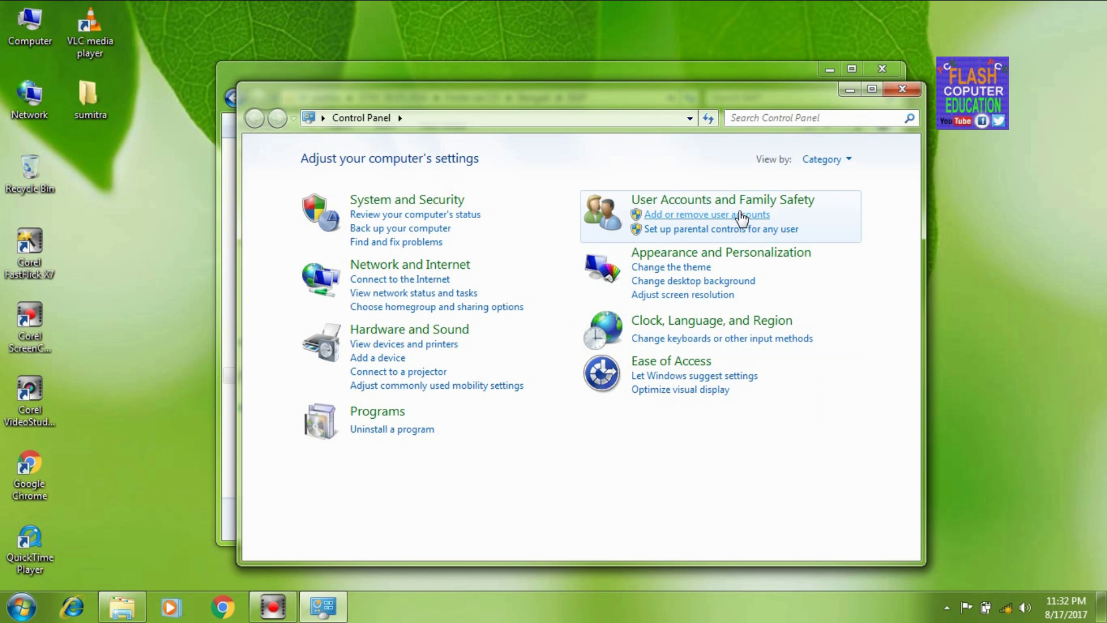
{"action": "left_click", "coordinate": [825, 164]}
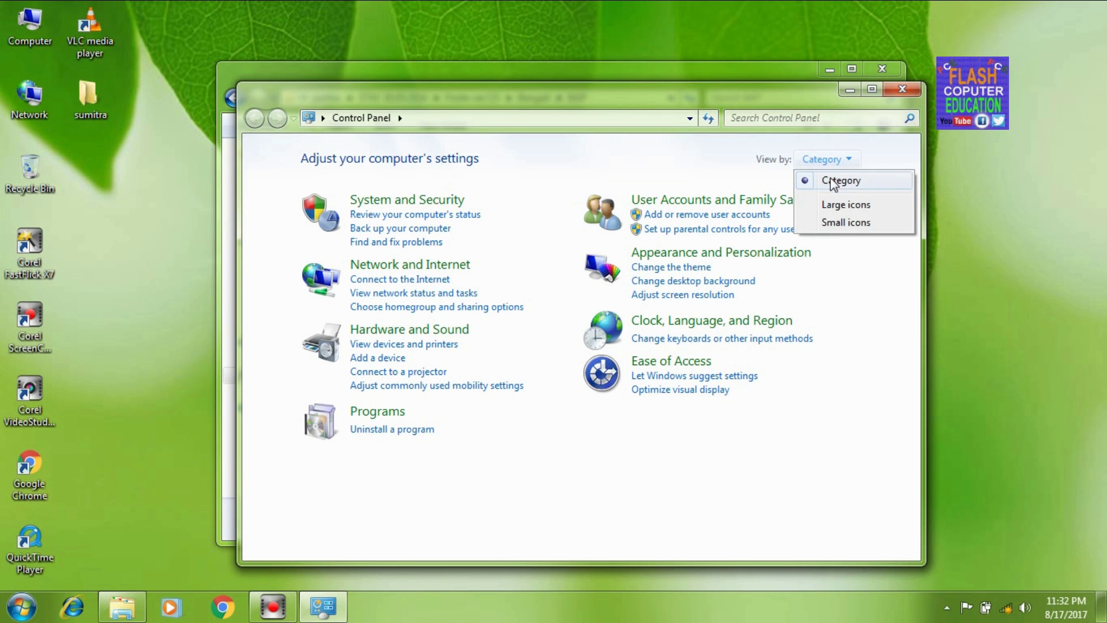
{"action": "left_click", "coordinate": [829, 211]}
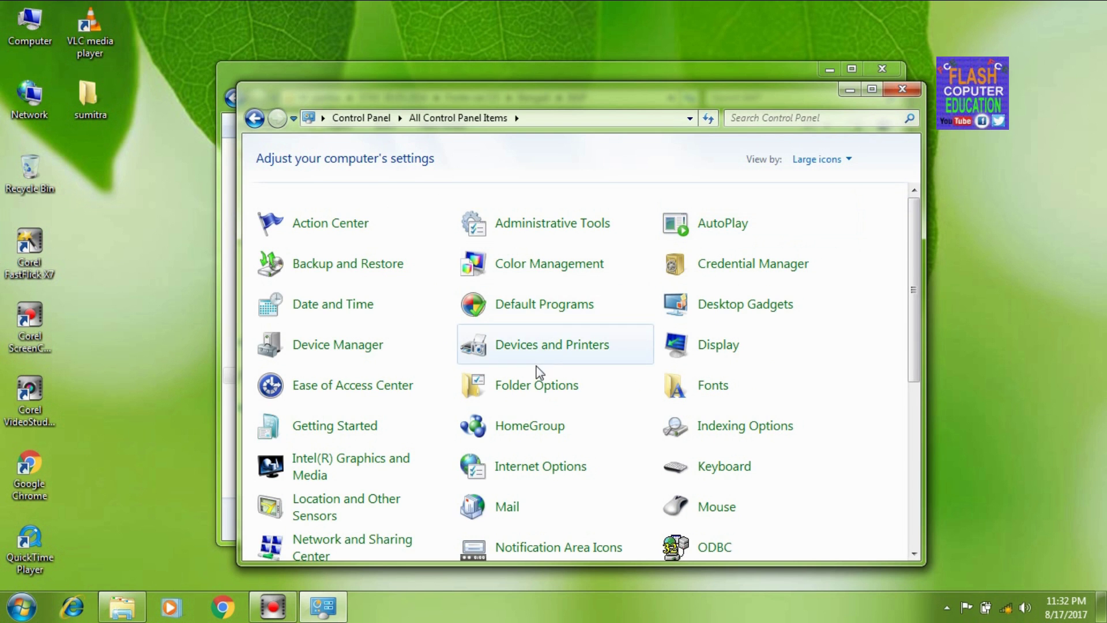
{"action": "left_click", "coordinate": [710, 396]}
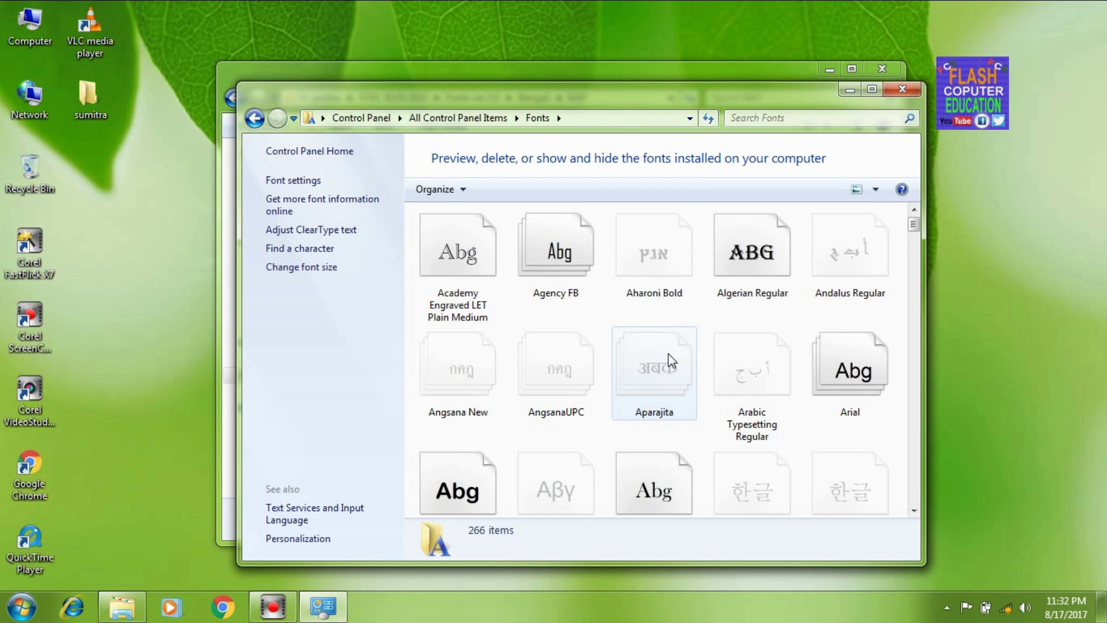
Step: Paste the BAP fonts into Fonts to install them, skipping unsupported-file warnings, then close Fonts
{"action": "key", "text": "ctrl+v"}
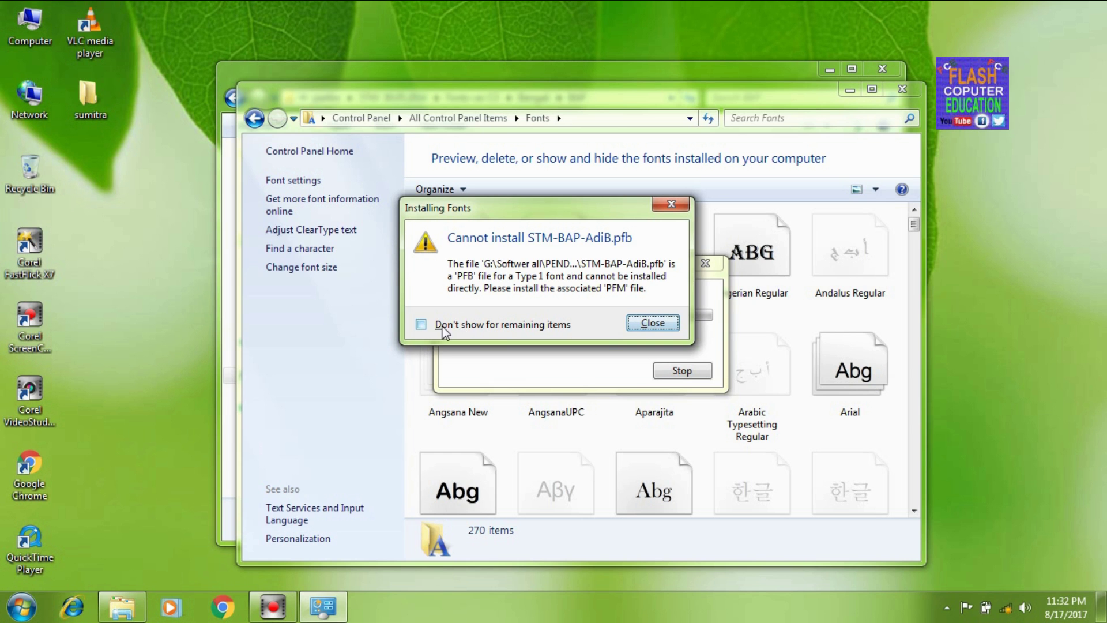
{"action": "left_click", "coordinate": [421, 325]}
{"action": "left_click", "coordinate": [657, 329]}
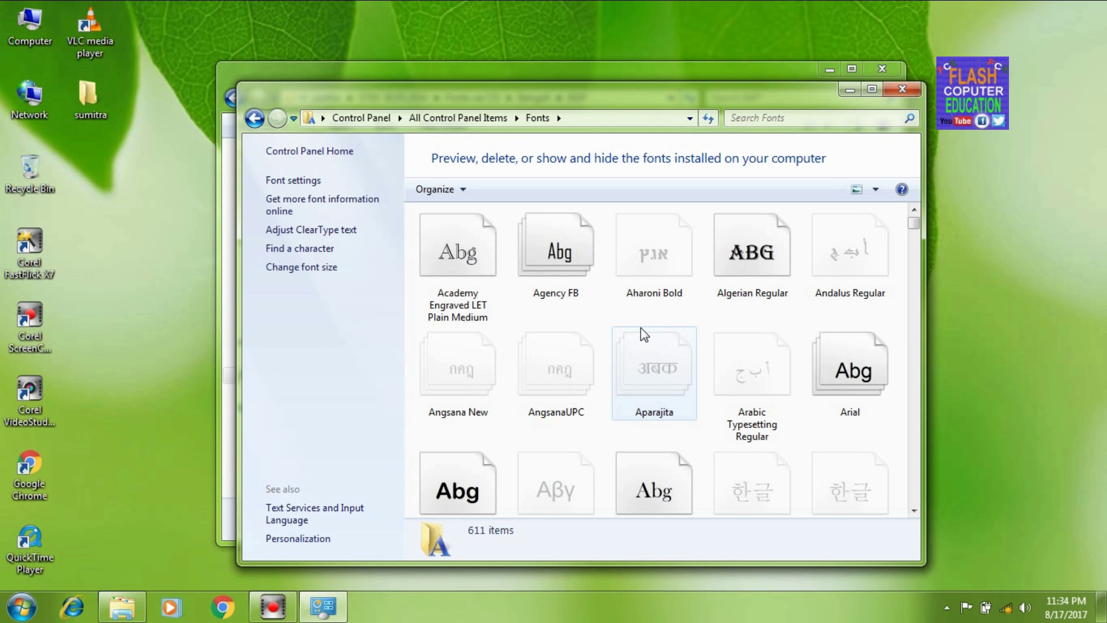
{"action": "left_click", "coordinate": [911, 90]}
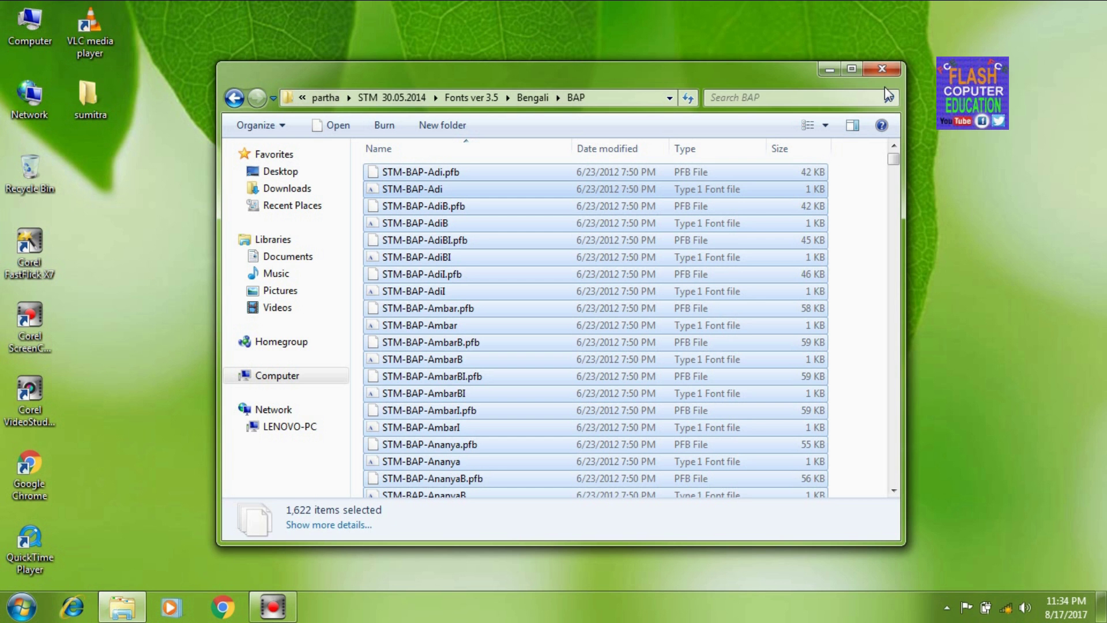
Step: Close the BAP folder window and relaunch STM from the Start menu
{"action": "left_click", "coordinate": [891, 67]}
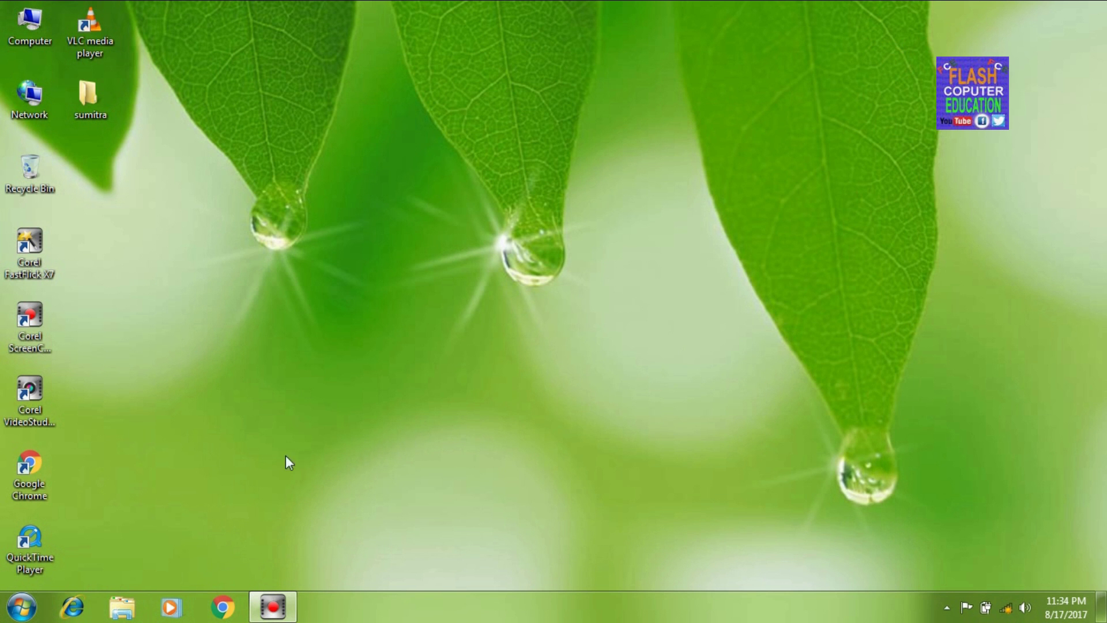
{"action": "left_click", "coordinate": [19, 612]}
{"action": "left_click", "coordinate": [61, 501]}
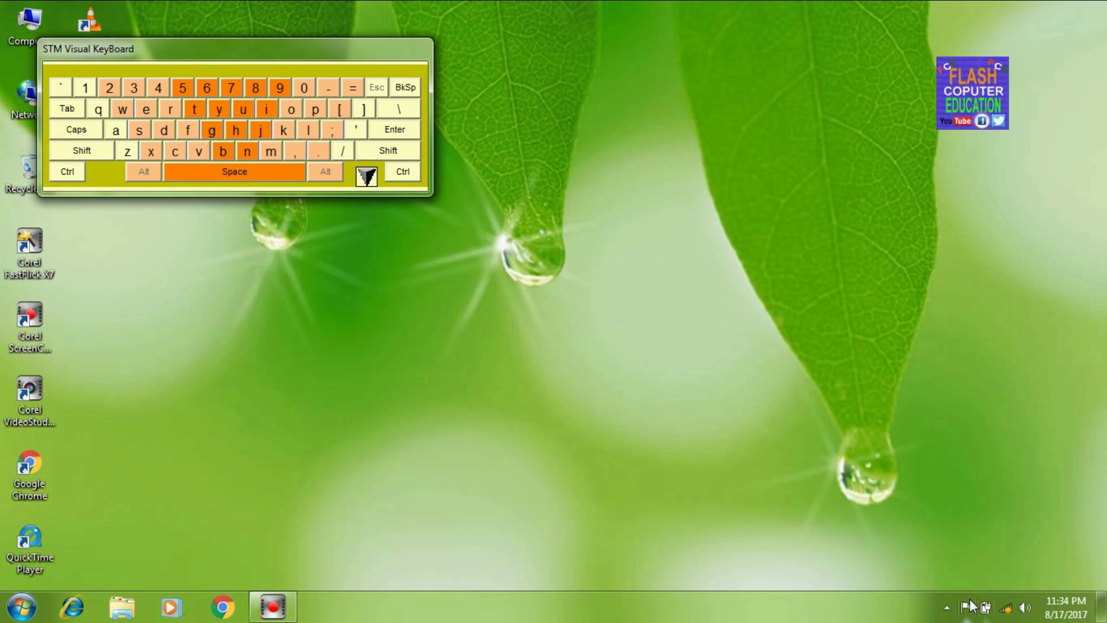
{"action": "left_click", "coordinate": [946, 607]}
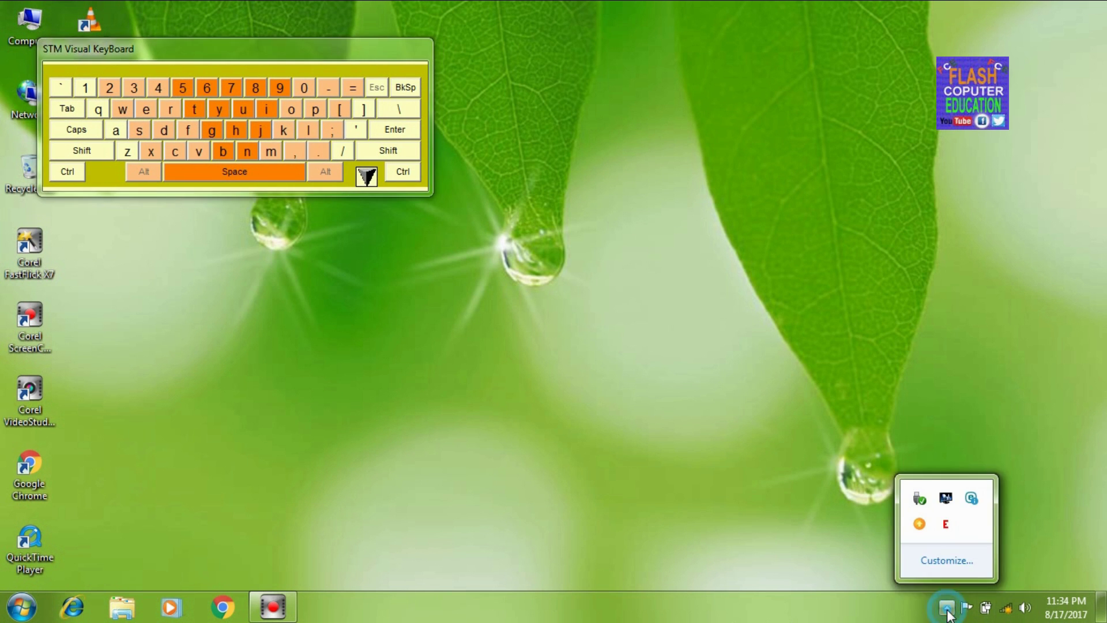
Step: Set STM's Font Layout to Bangla › Normal Style (STM-BNx-xxx) from the tray icon
{"action": "right_click", "coordinate": [947, 525]}
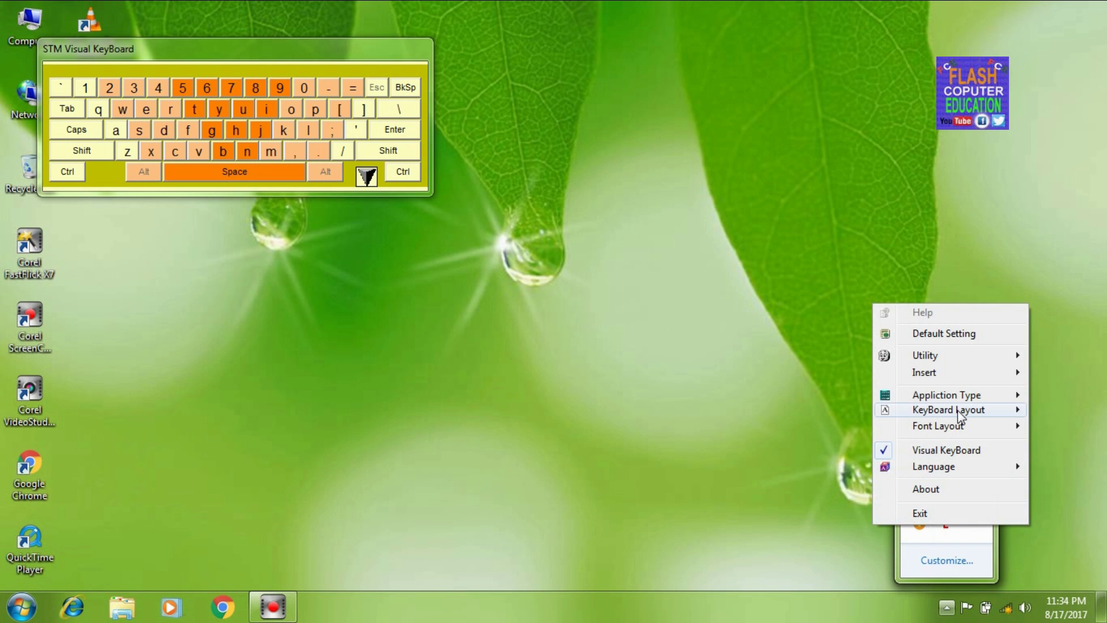
{"action": "mouse_move", "coordinate": [932, 429]}
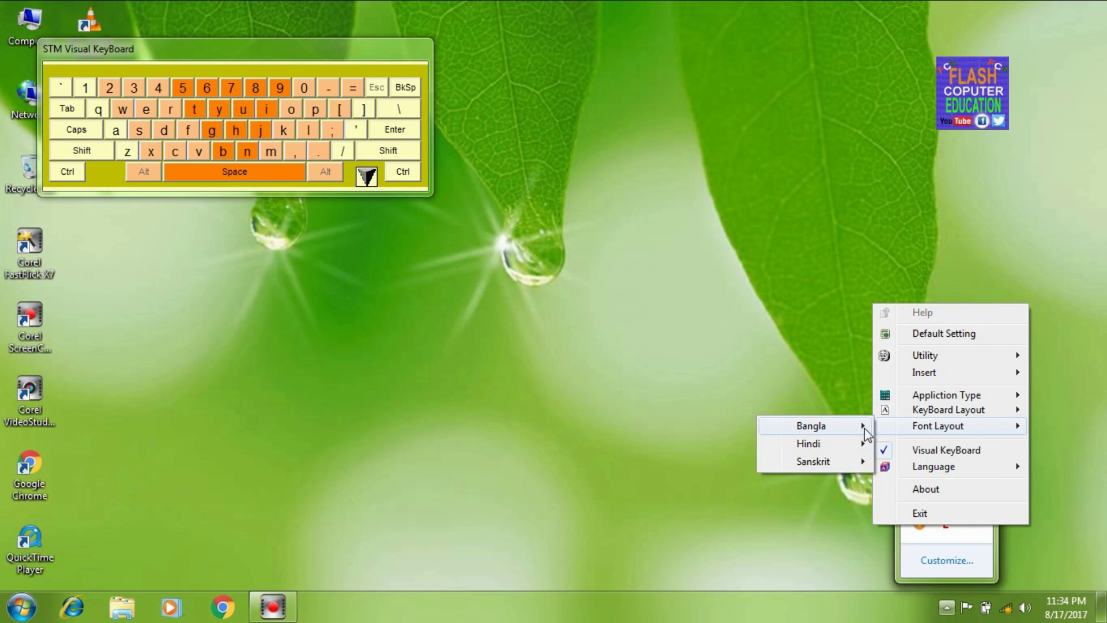
{"action": "mouse_move", "coordinate": [865, 433]}
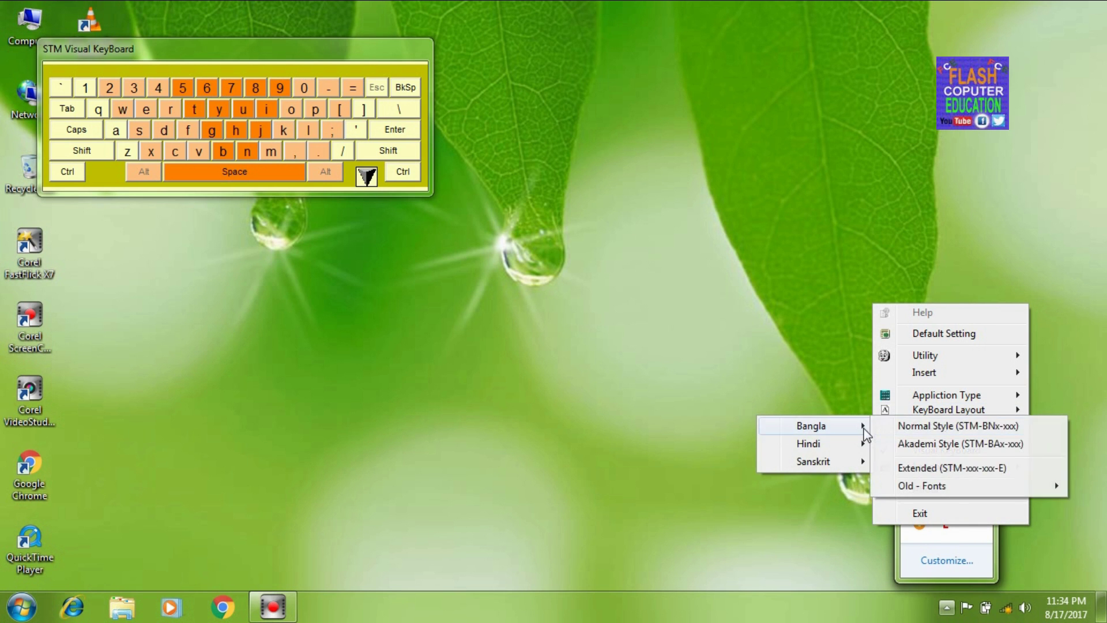
{"action": "left_click", "coordinate": [926, 426]}
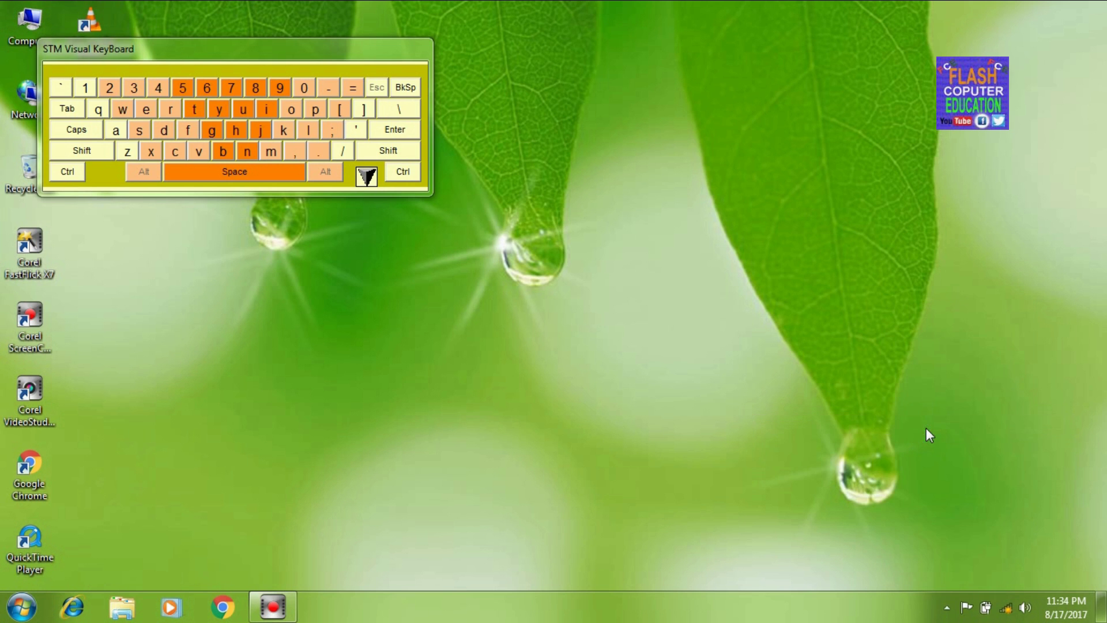
Step: Reopen STM's tray menu to confirm Normal Style is checked, then close it
{"action": "left_click", "coordinate": [946, 608]}
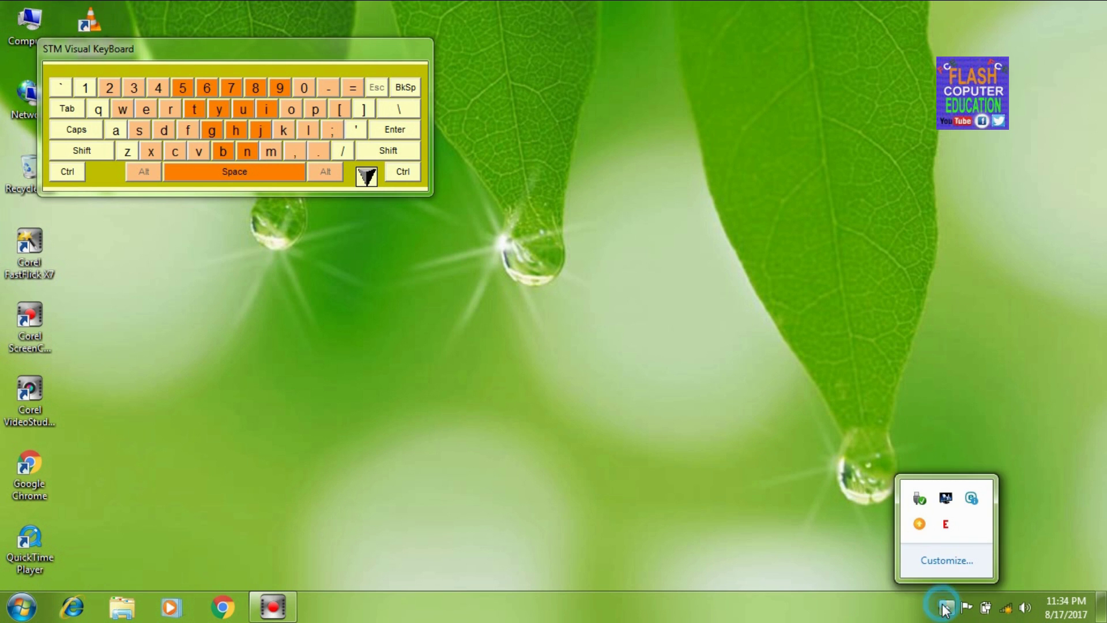
{"action": "right_click", "coordinate": [947, 526]}
{"action": "mouse_move", "coordinate": [934, 431]}
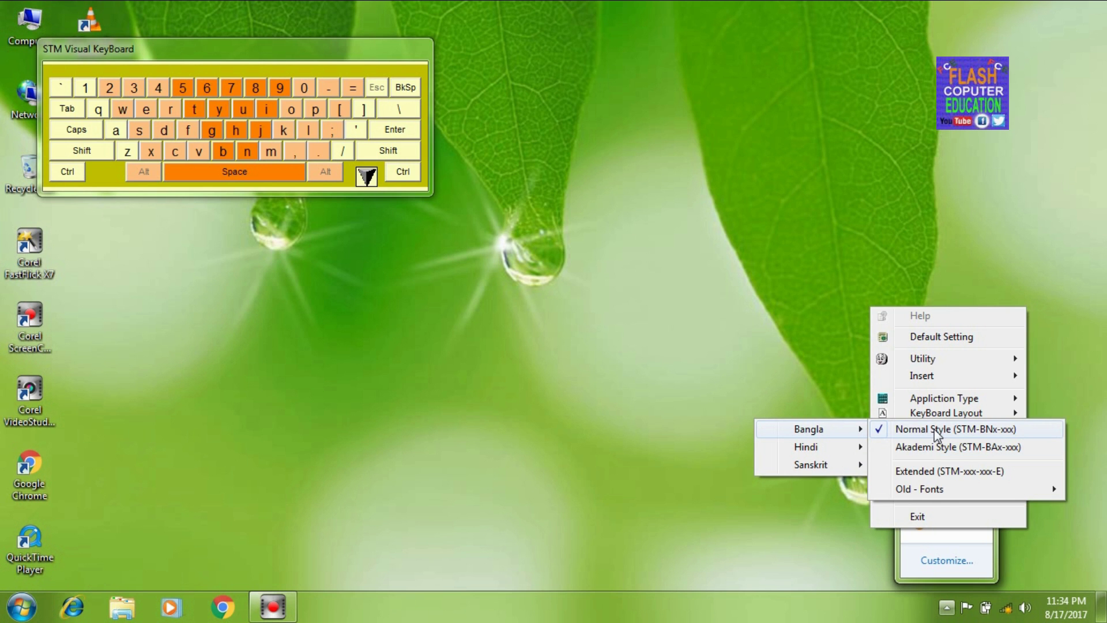
{"action": "left_click", "coordinate": [818, 400]}
{"action": "left_click", "coordinate": [818, 400]}
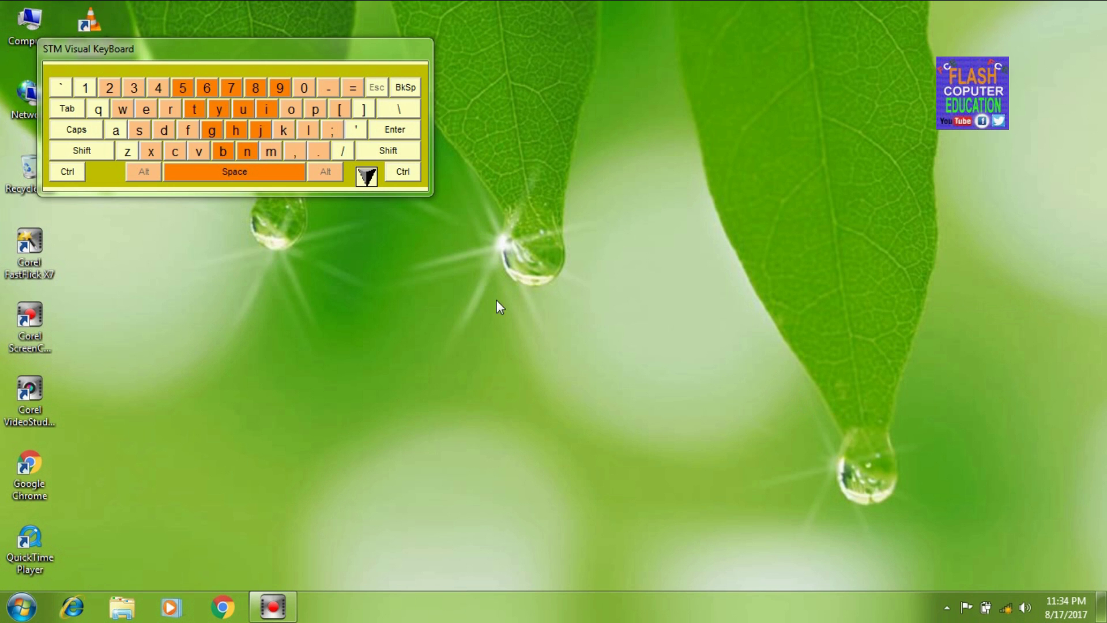
Step: Quit STM ver 3.5 with Exit from its hidden system-tray icon, closing the Visual KeyBoard
{"action": "left_click", "coordinate": [947, 607]}
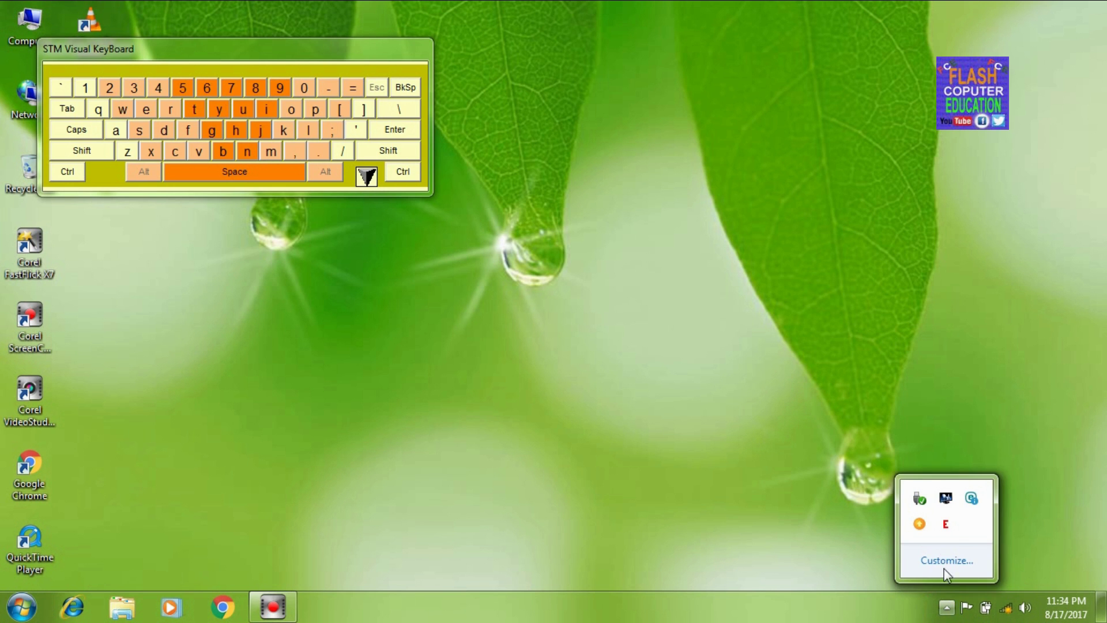
{"action": "right_click", "coordinate": [945, 525]}
{"action": "left_click", "coordinate": [953, 512]}
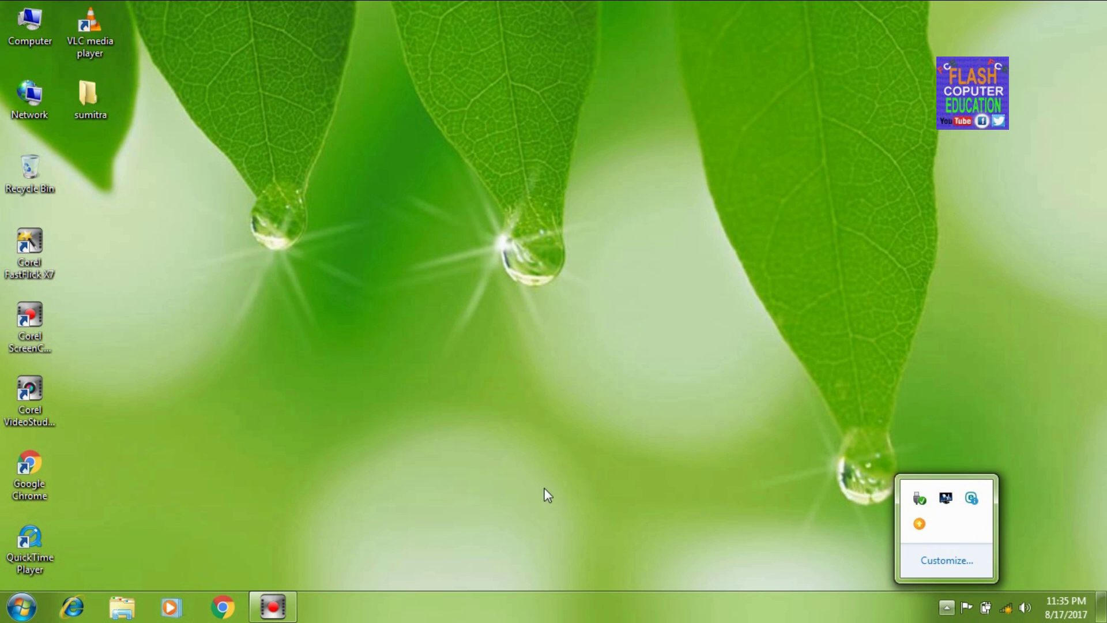
{"action": "left_click", "coordinate": [306, 522]}
{"action": "left_click", "coordinate": [273, 606]}
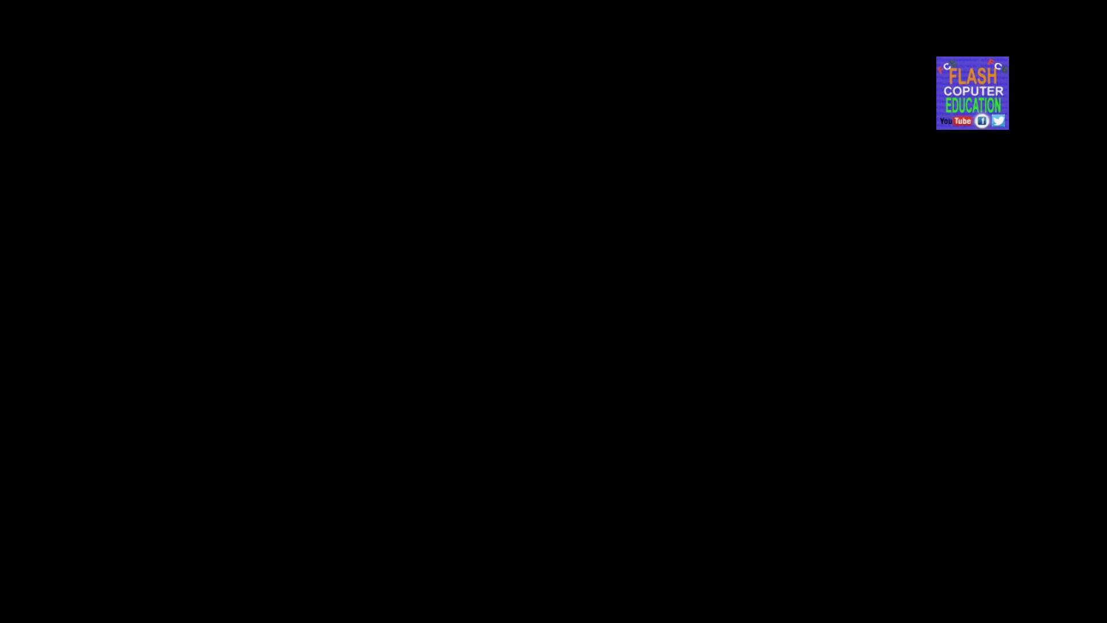